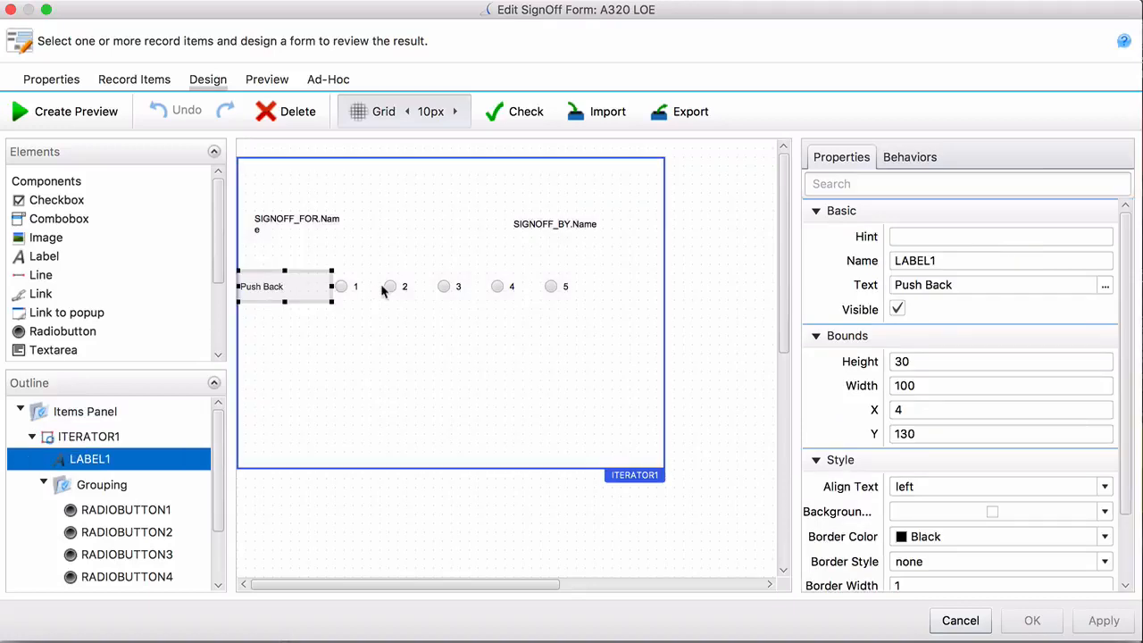
# Paste three copies of the Push Back label and stack them below the original at about Y 155, 185 and 215
pyautogui.press('super+v')
pyautogui.moveTo(317, 183); pyautogui.dragTo(317, 314)
pyautogui.press('super+v')
pyautogui.moveTo(317, 183); pyautogui.dragTo(313, 335)
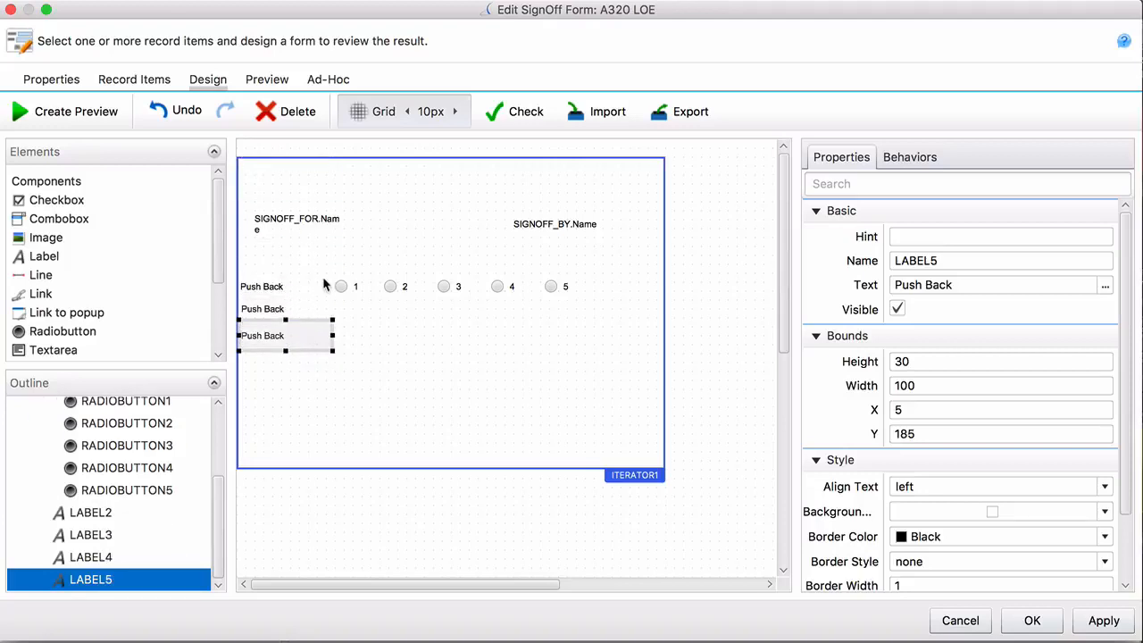
pyautogui.press('super+v')
pyautogui.moveTo(312, 187); pyautogui.dragTo(312, 375)
pyautogui.click(324, 313)
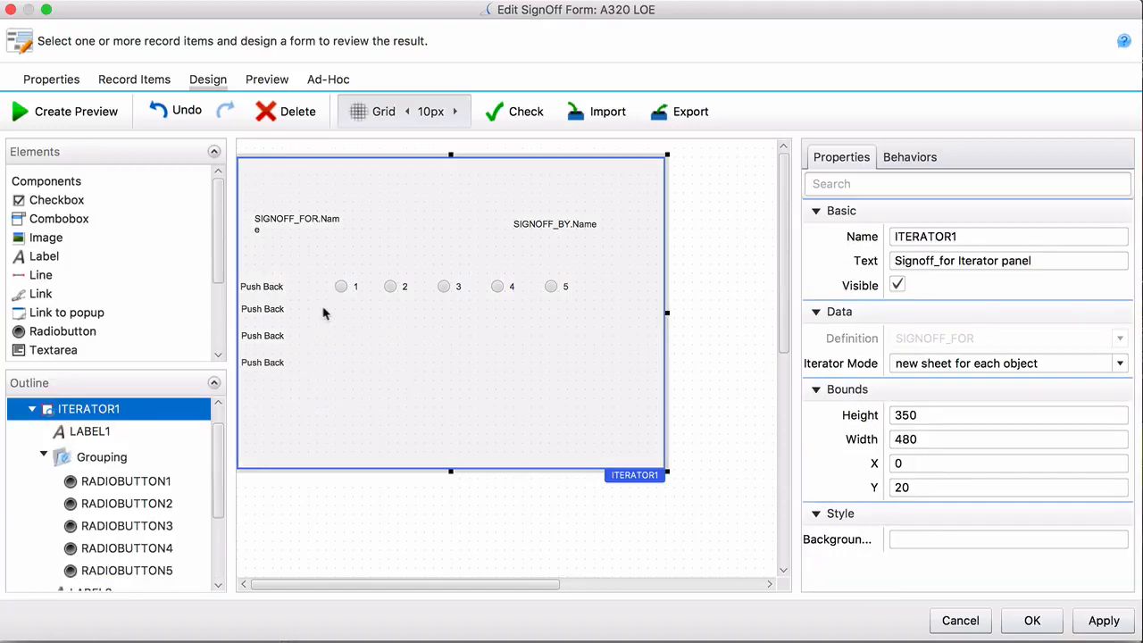
# Set the text of the first copied label below Push Back to "Before Take Off"
pyautogui.click(277, 311)
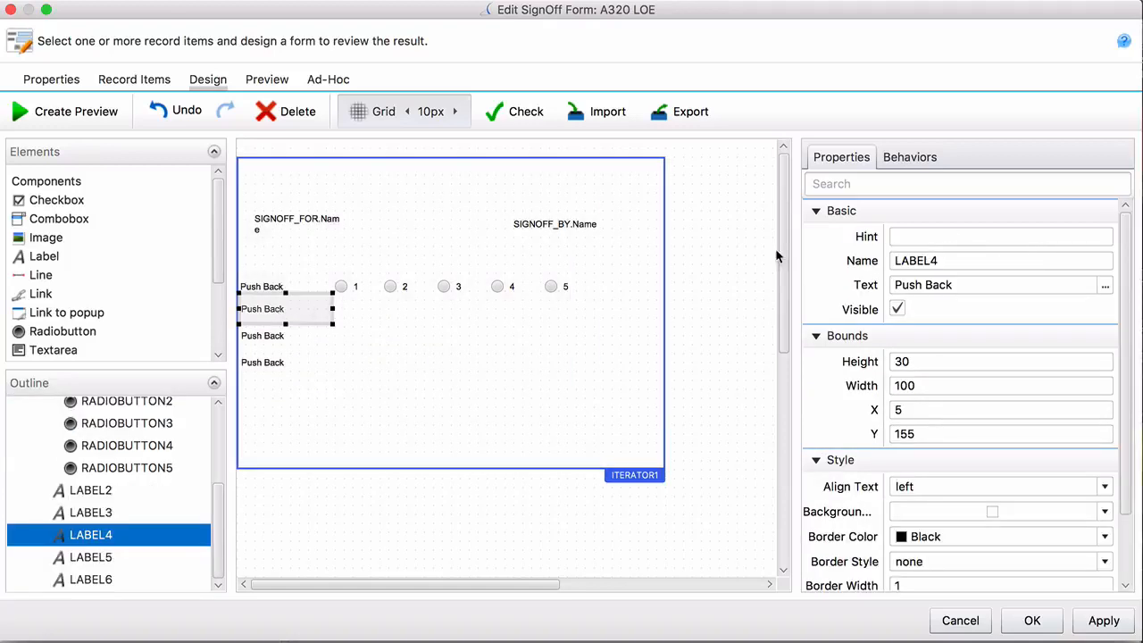
pyautogui.click(987, 282)
pyautogui.click(988, 283)
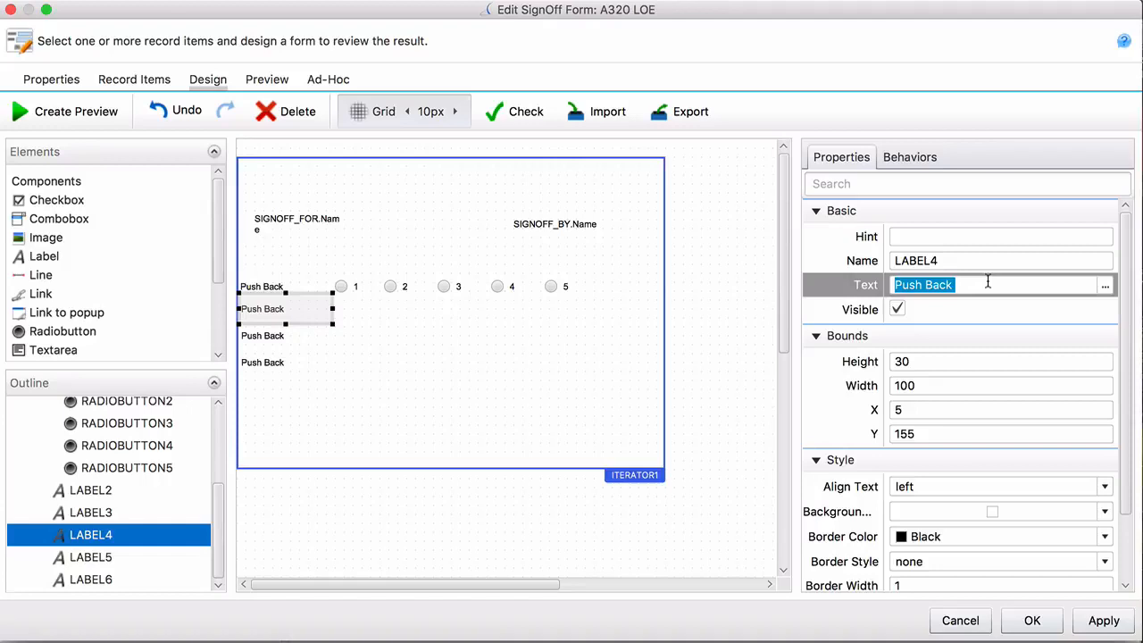
pyautogui.write('Before')
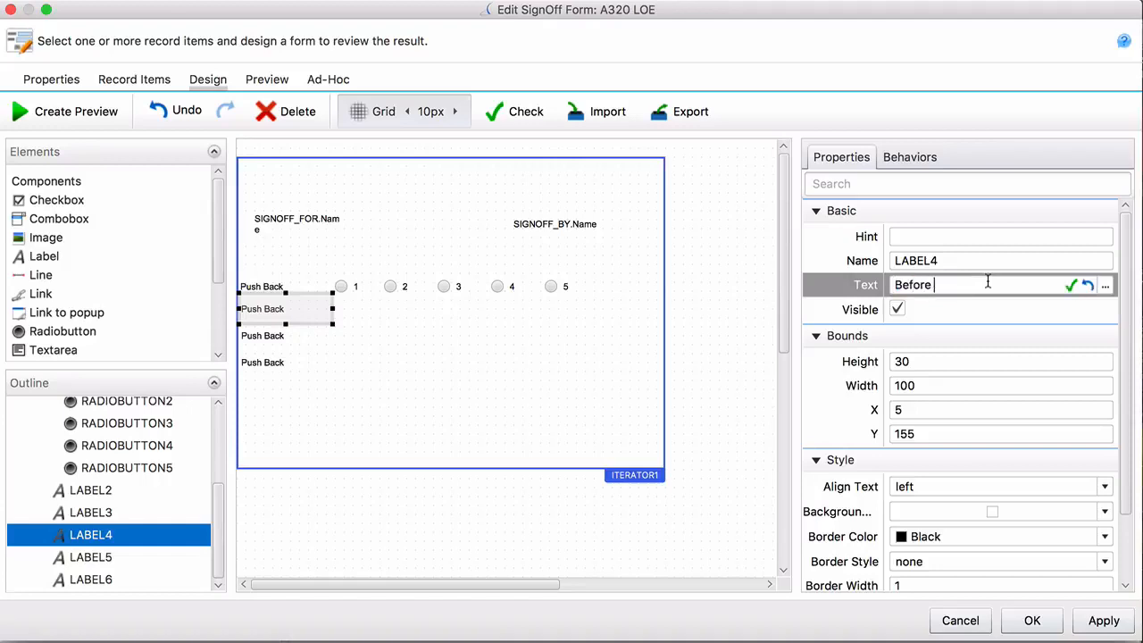
pyautogui.write(' Take Off')
# Set the text of the remaining two Push Back copies to "Take Off" and "Climb", from upper to lower
pyautogui.click(278, 338)
pyautogui.click(1009, 285)
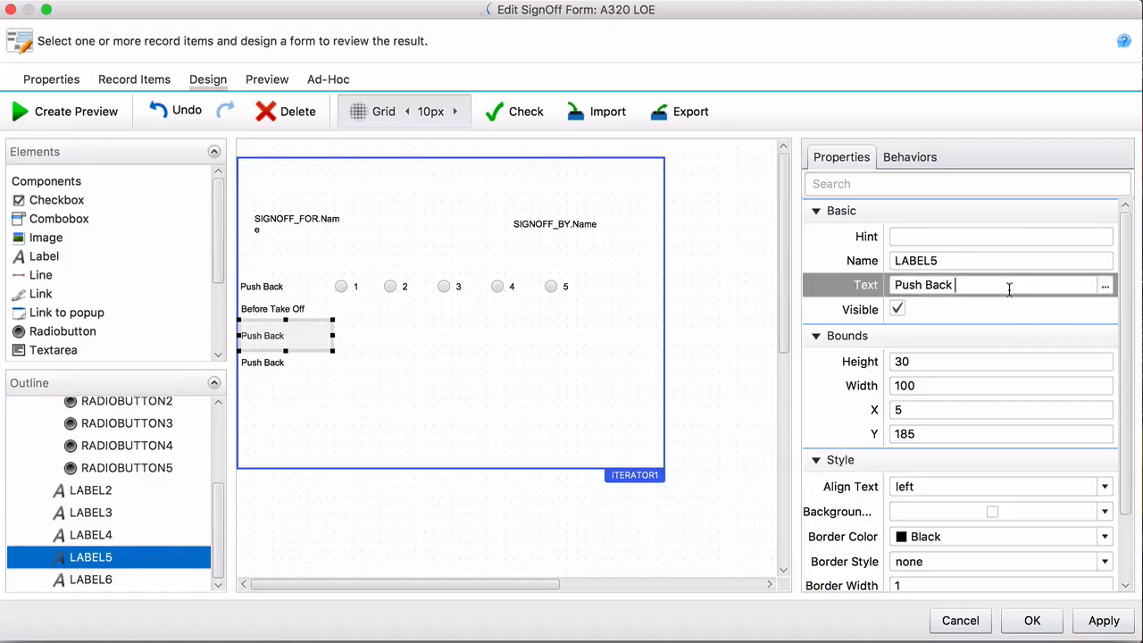
pyautogui.write('Take Off')
pyautogui.click(275, 366)
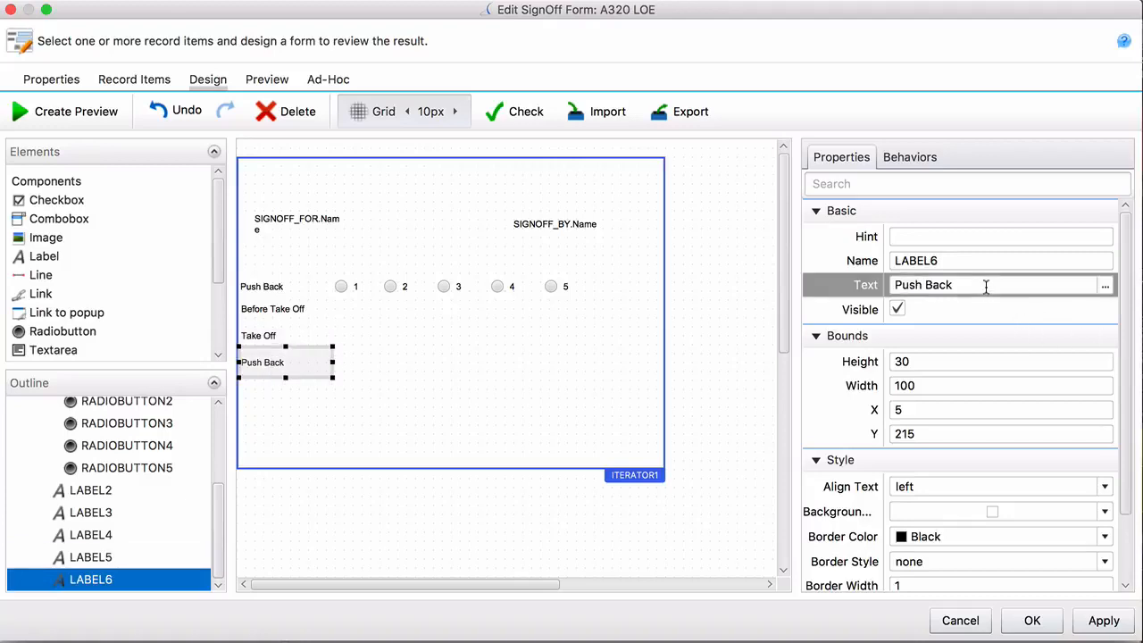
pyautogui.click(986, 286)
pyautogui.write('Climb')
pyautogui.click(325, 420)
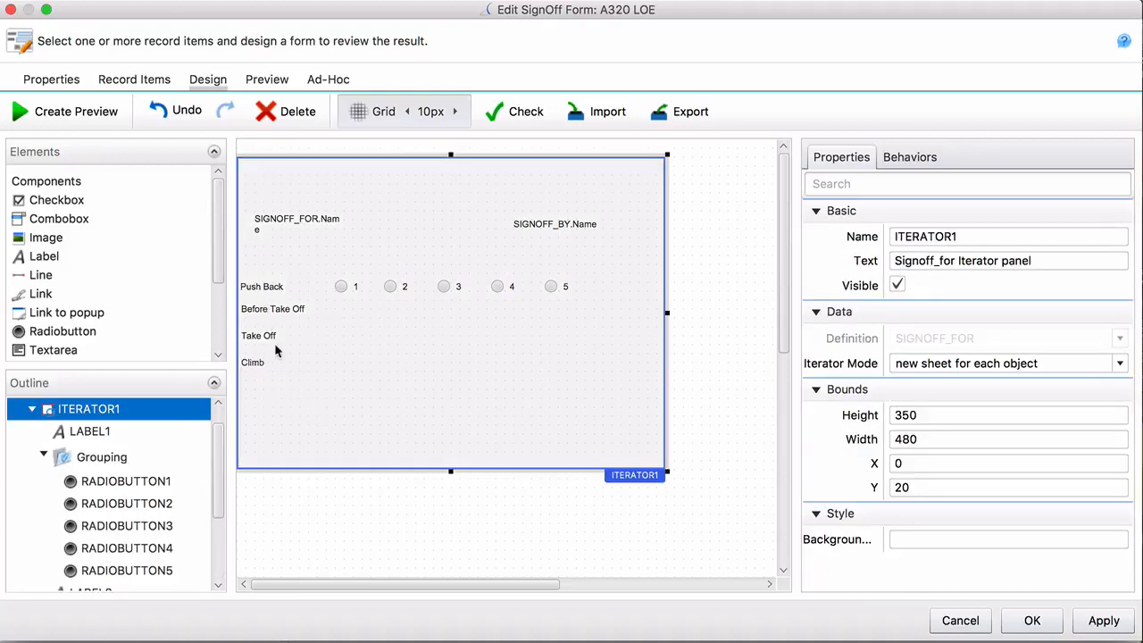
# Align the Push Back, Before Take Off, Take Off and Climb labels horizontally by their centers
pyautogui.click(282, 289)
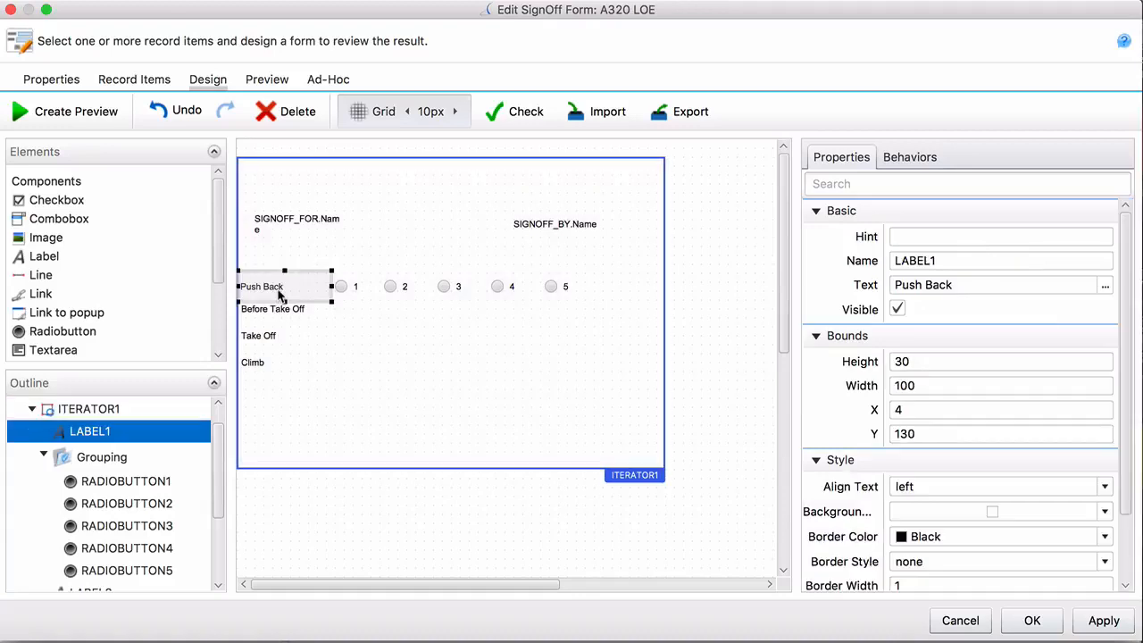
pyautogui.keyDown('shift'); pyautogui.click(288, 312); pyautogui.keyUp('shift')
pyautogui.keyDown('shift'); pyautogui.click(270, 340); pyautogui.keyUp('shift')
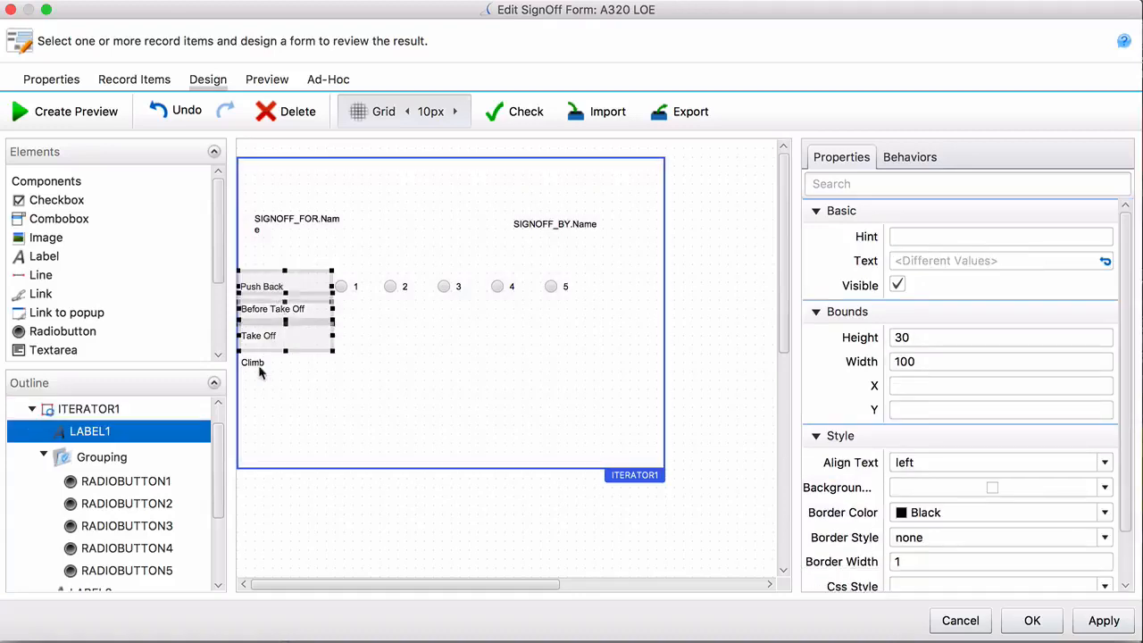
pyautogui.keyDown('shift'); pyautogui.click(261, 364); pyautogui.keyUp('shift')
pyautogui.rightClick(261, 362)
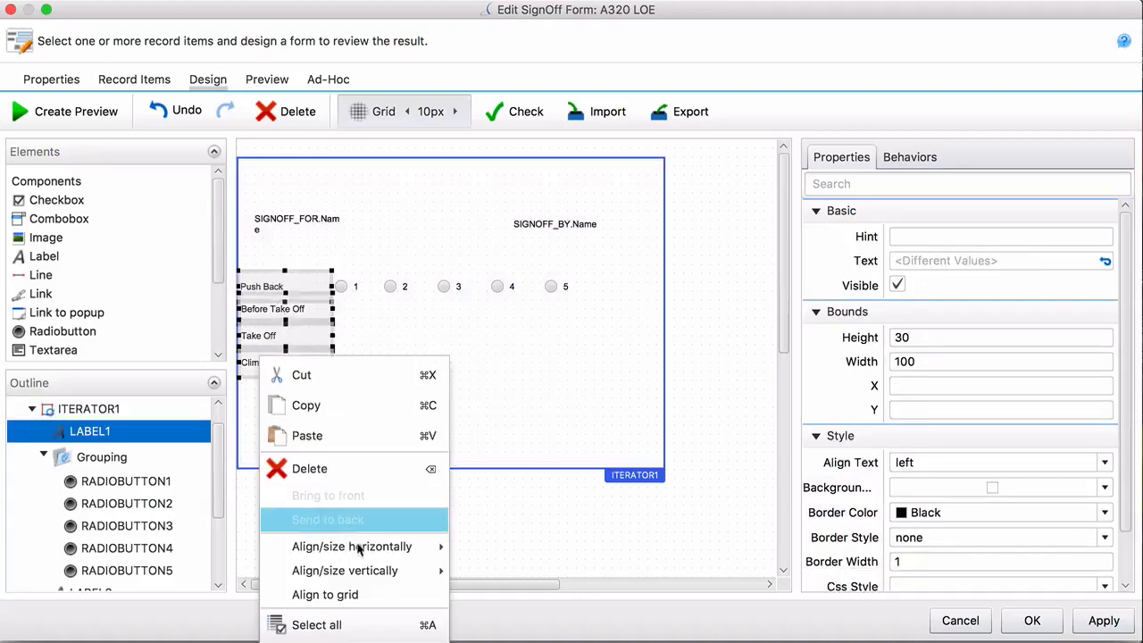
pyautogui.moveTo(430, 547)
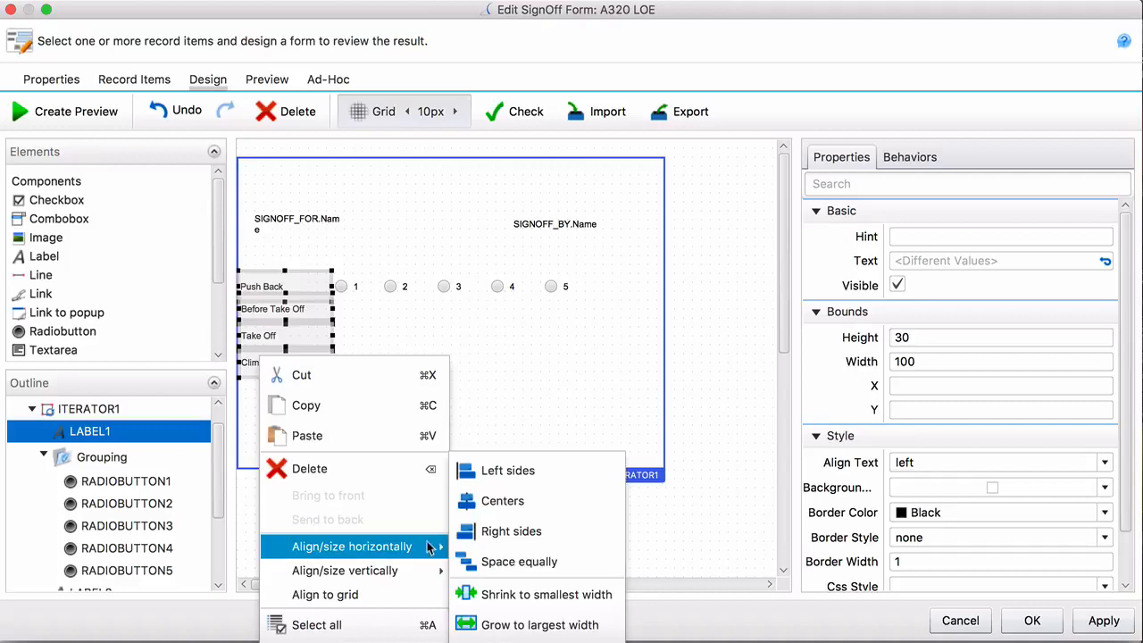
pyautogui.click(493, 501)
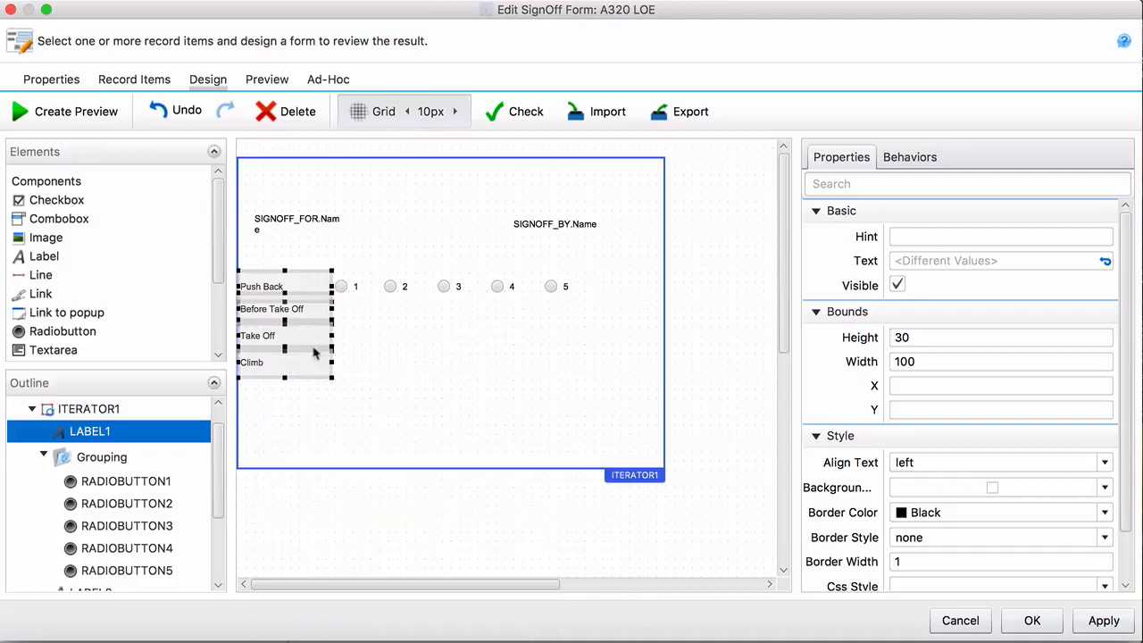
pyautogui.click(412, 369)
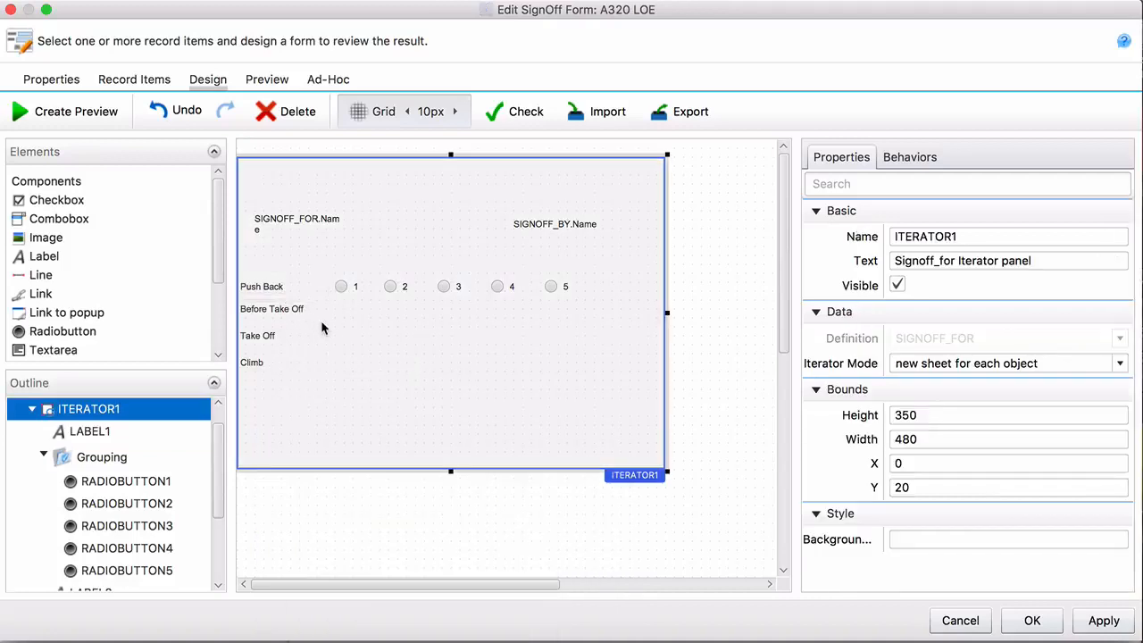
# Clear the text of the first two radio buttons in the Push Back row
pyautogui.click(350, 297)
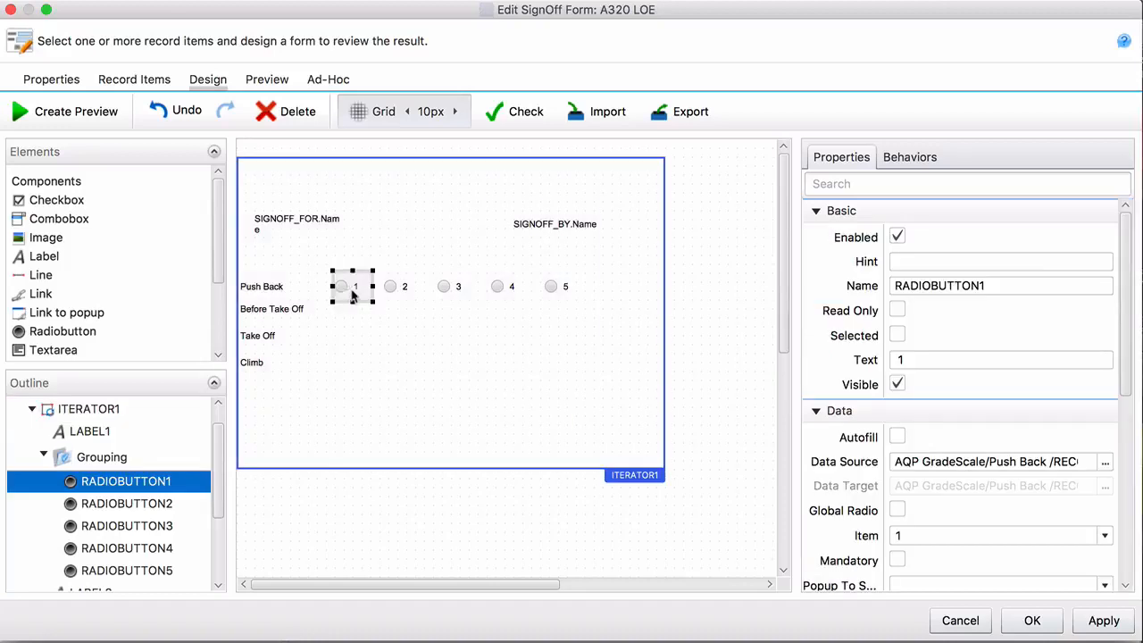
pyautogui.click(406, 295)
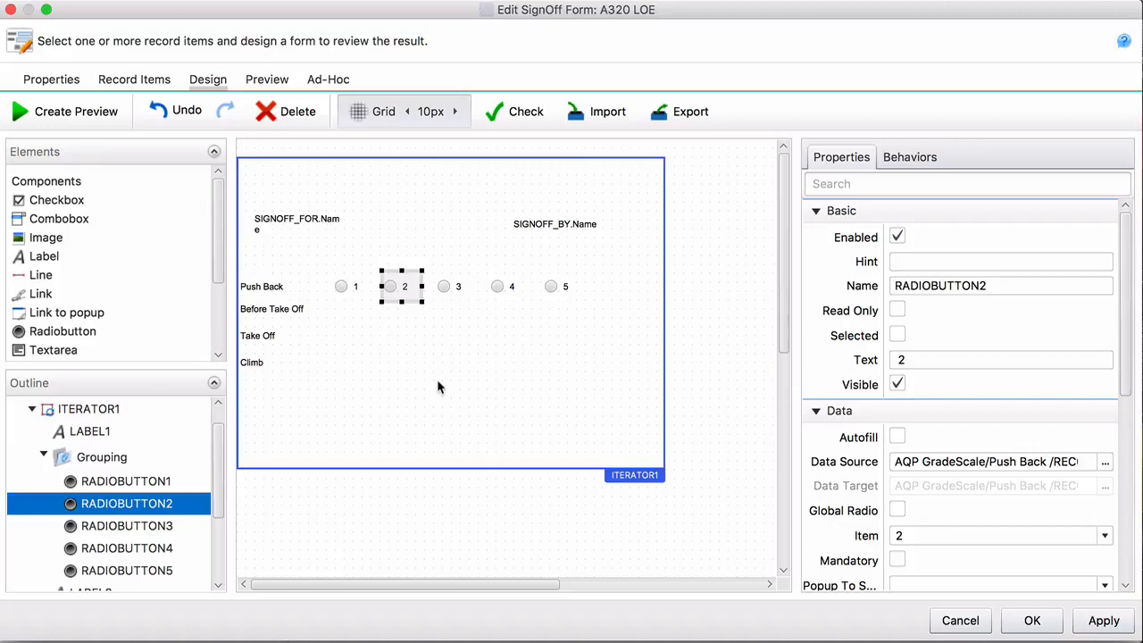
pyautogui.click(356, 288)
pyautogui.click(926, 359)
pyautogui.press('BackSpace')
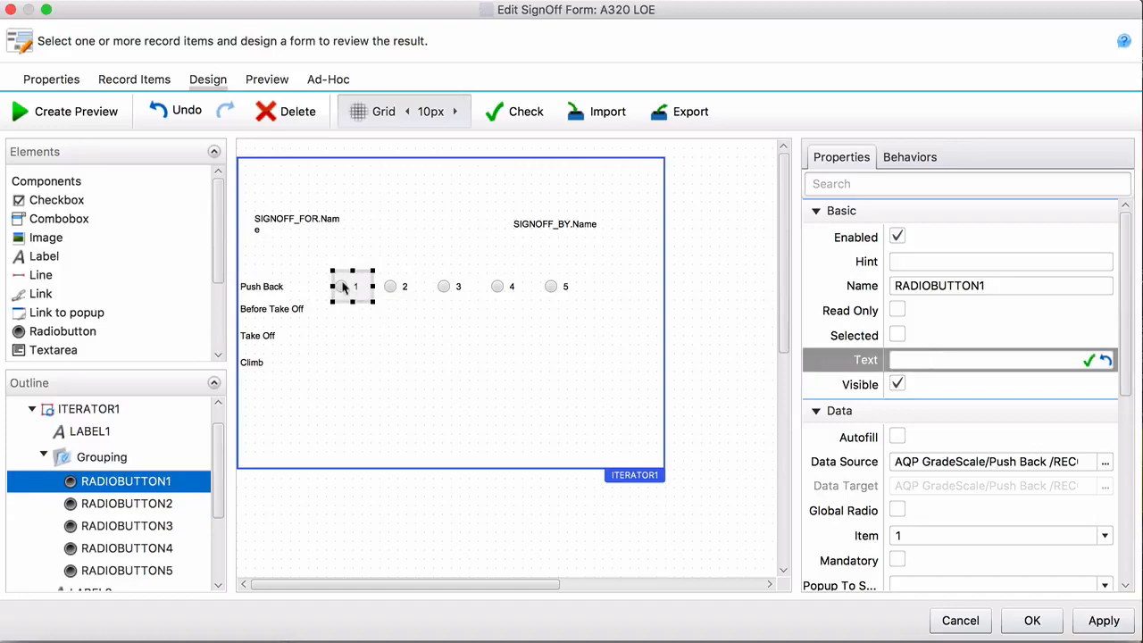
pyautogui.click(402, 291)
pyautogui.click(947, 363)
pyautogui.press('BackSpace')
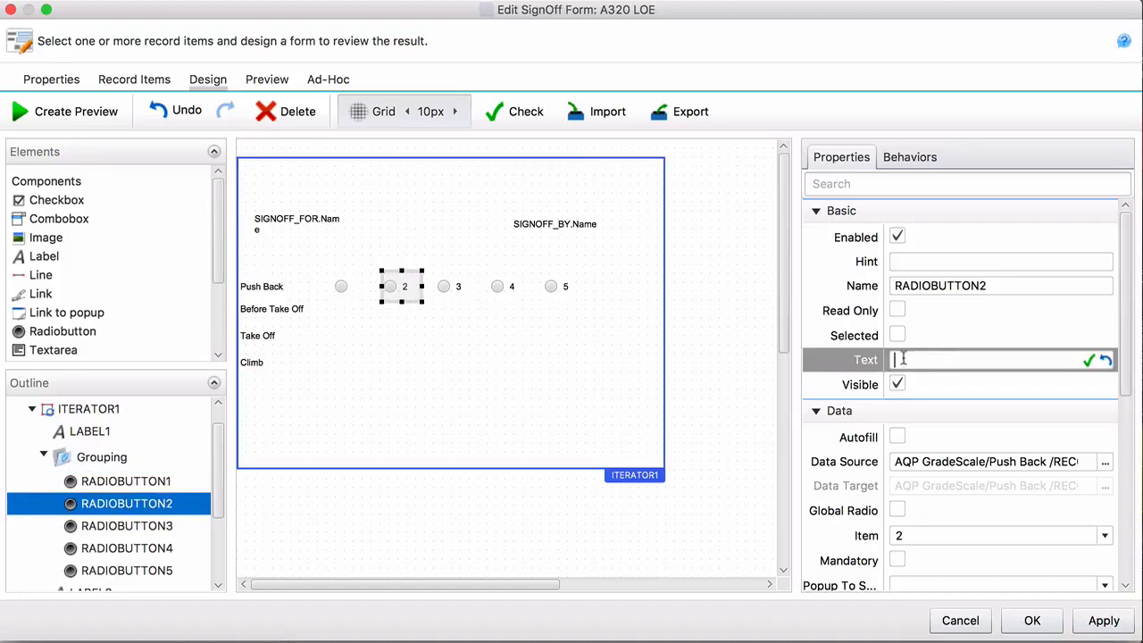
# Clear the text of the third, fourth and fifth radio buttons in the Push Back row
pyautogui.click(431, 293)
pyautogui.click(448, 289)
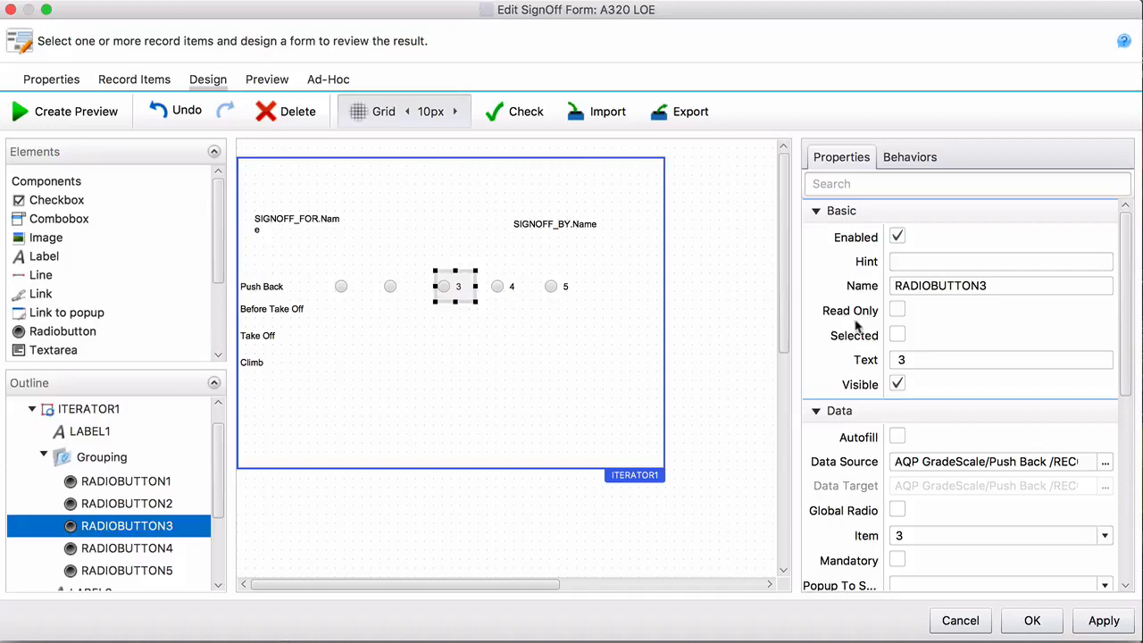
pyautogui.click(925, 359)
pyautogui.press('BackSpace')
pyautogui.click(501, 287)
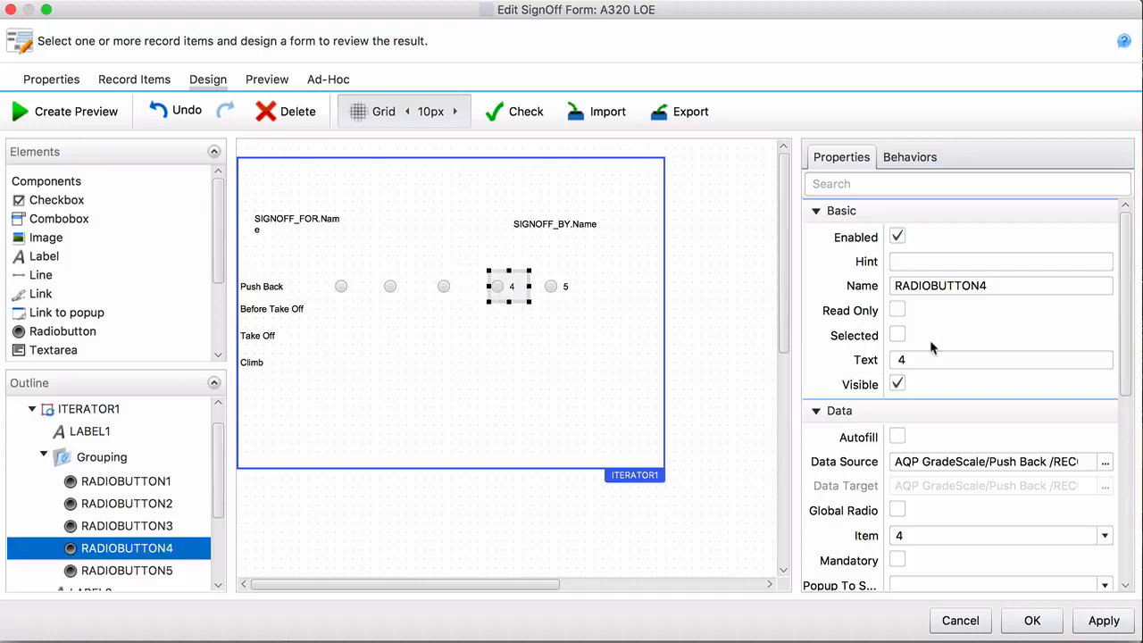
pyautogui.click(932, 359)
pyautogui.press('BackSpace')
pyautogui.click(566, 288)
pyautogui.click(989, 362)
pyautogui.press('BackSpace')
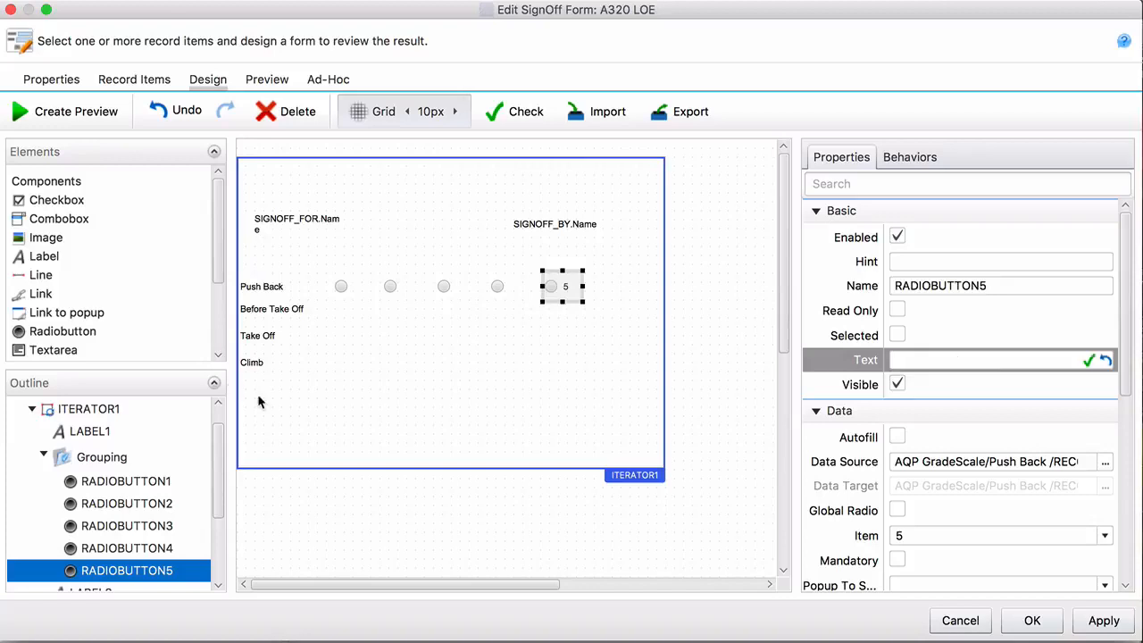
pyautogui.click(342, 402)
# Add a label above the first radio button at about X 110, Y 100, narrow it to width 20 and set its text to "1"
pyautogui.moveTo(58, 256); pyautogui.dragTo(353, 253)
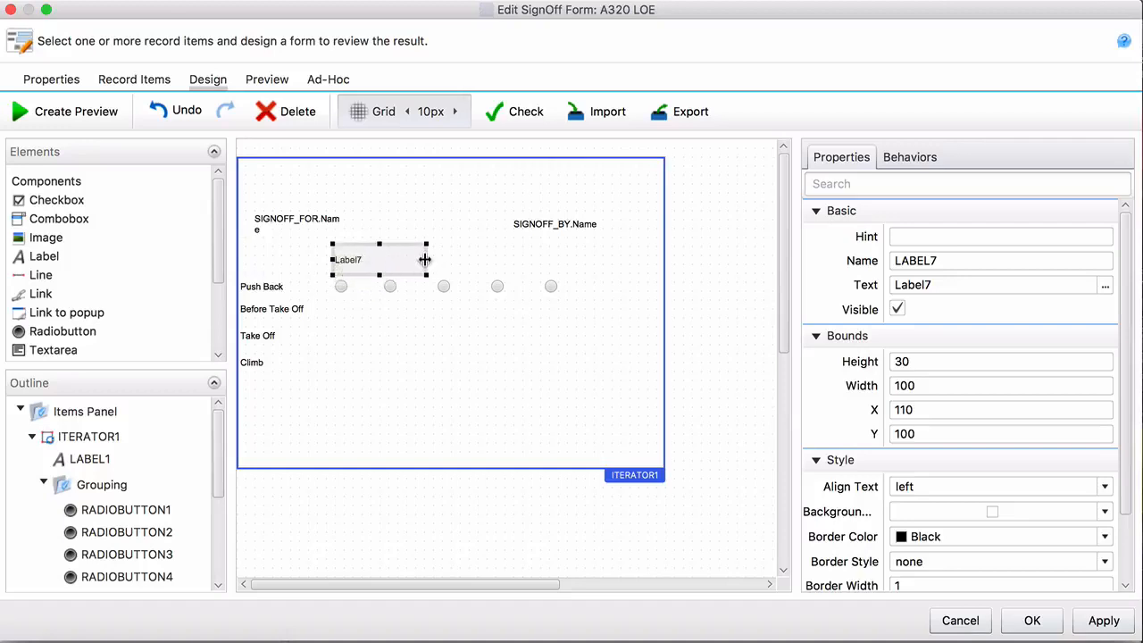
pyautogui.moveTo(426, 259); pyautogui.dragTo(347, 263)
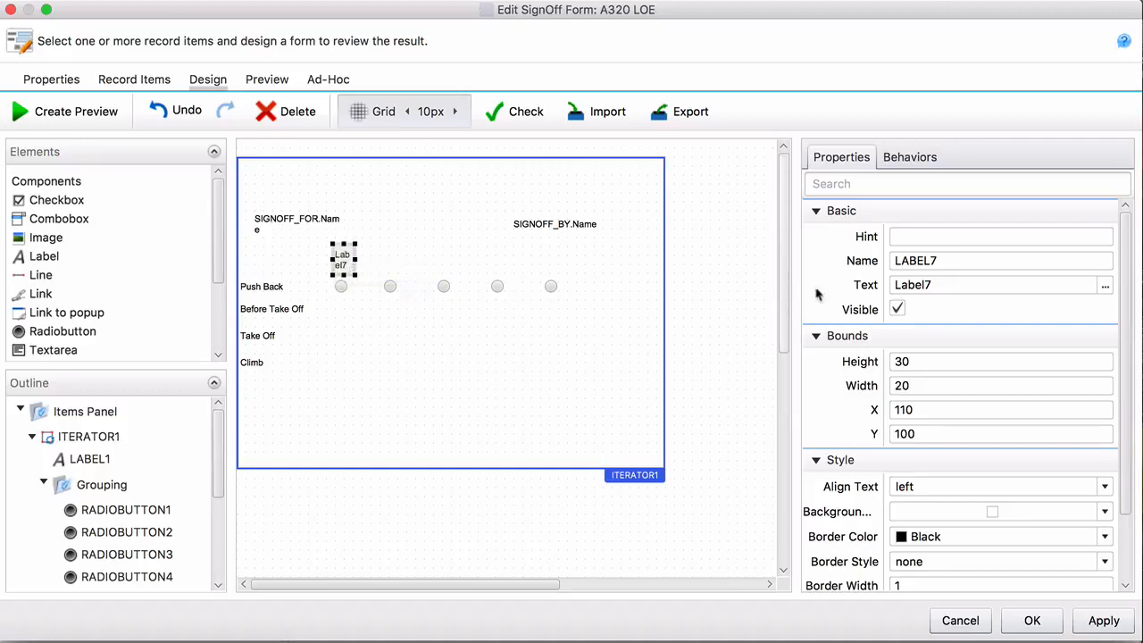
pyautogui.click(945, 293)
pyautogui.write('1')
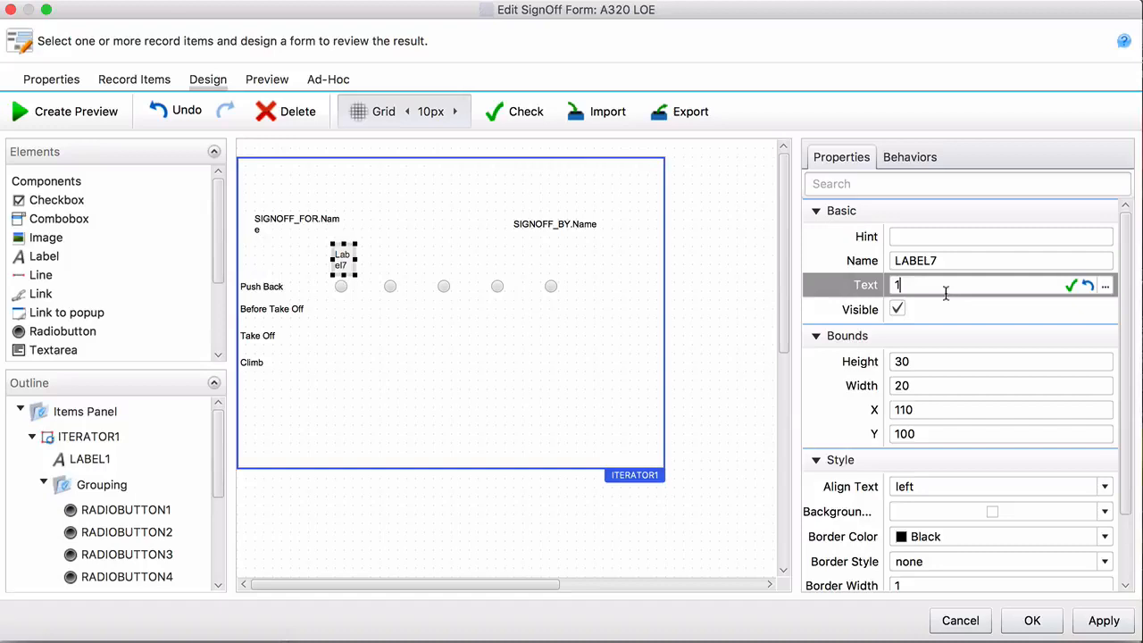
pyautogui.click(399, 399)
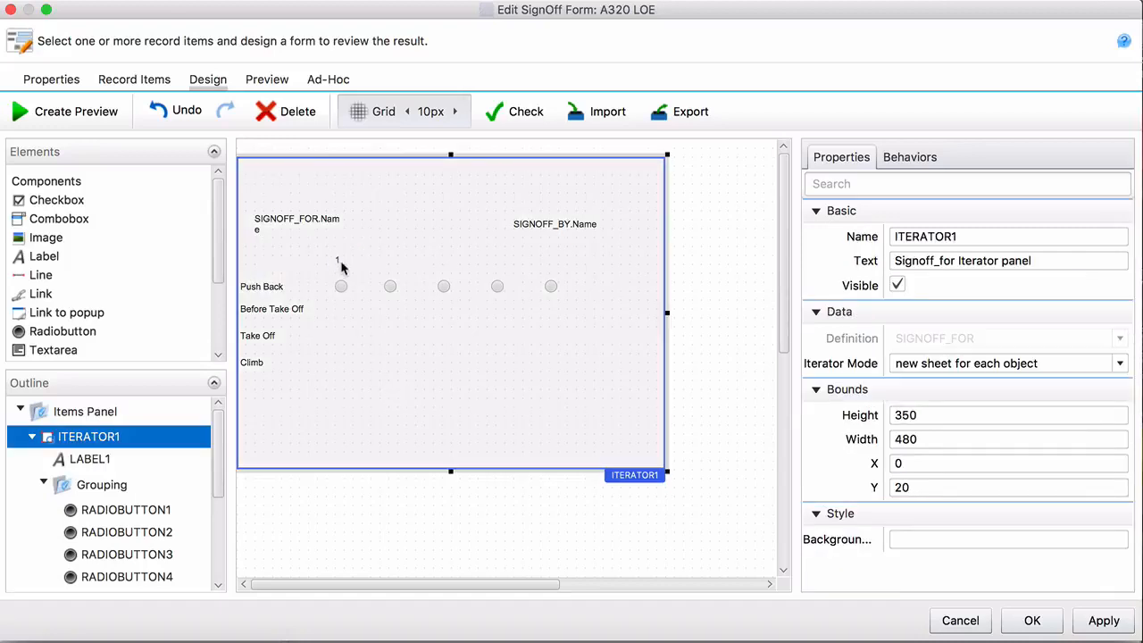
# Copy the "1" label and place one copy above each of the other four radio buttons, at about Y 105
pyautogui.click(342, 266)
pyautogui.press('super+c')
pyautogui.press('super+v')
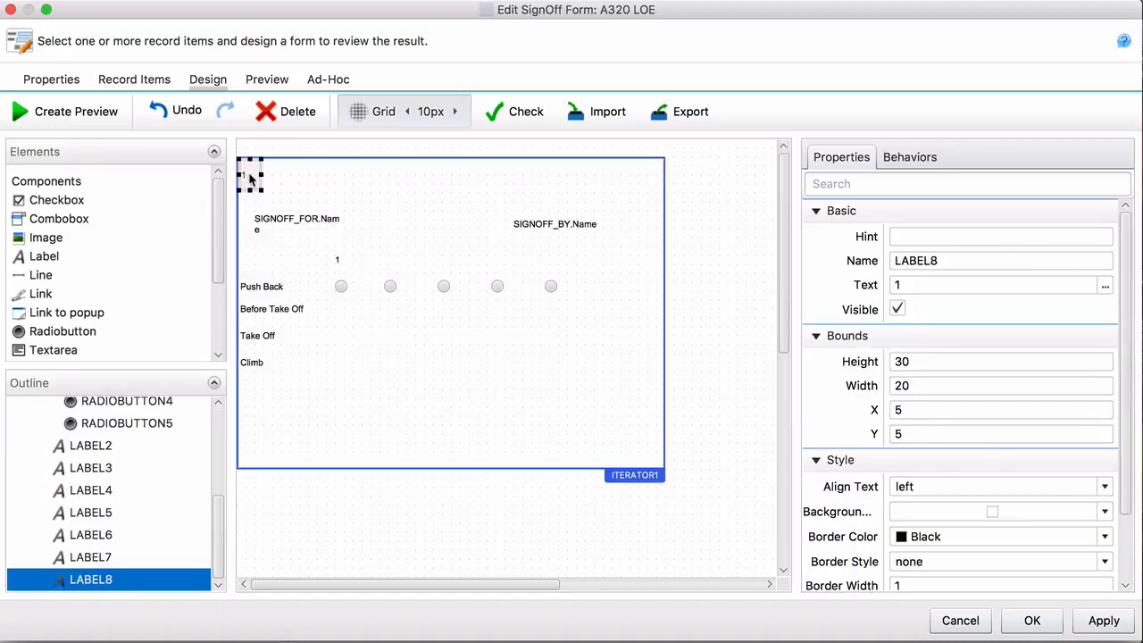
pyautogui.moveTo(250, 177); pyautogui.dragTo(399, 270)
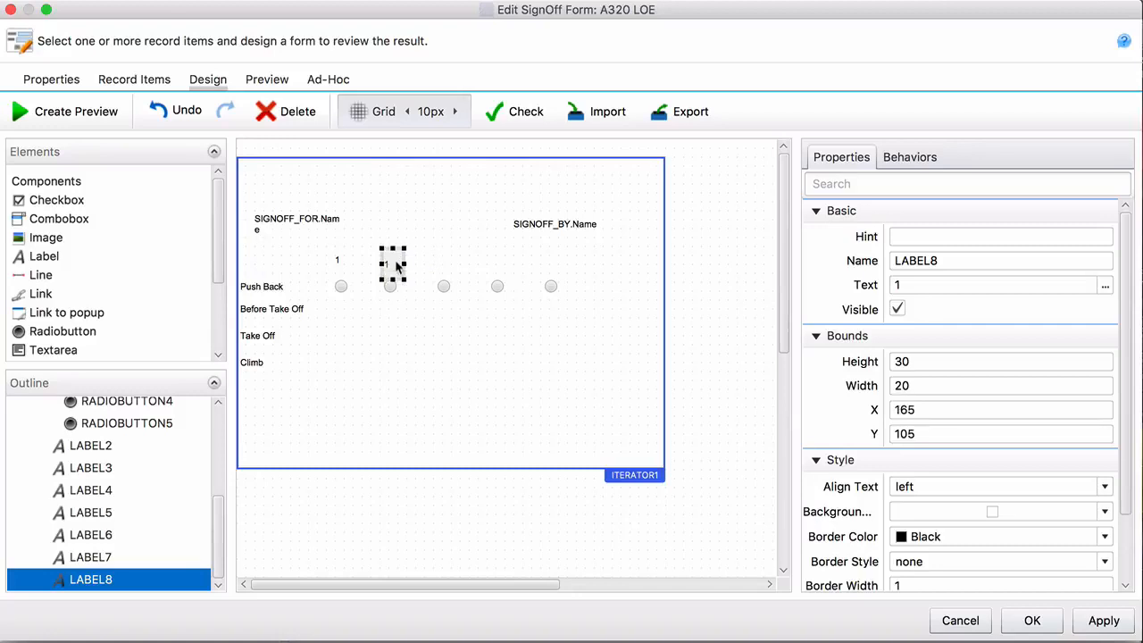
pyautogui.press('super+v')
pyautogui.moveTo(245, 179); pyautogui.dragTo(448, 269)
pyautogui.press('super+v')
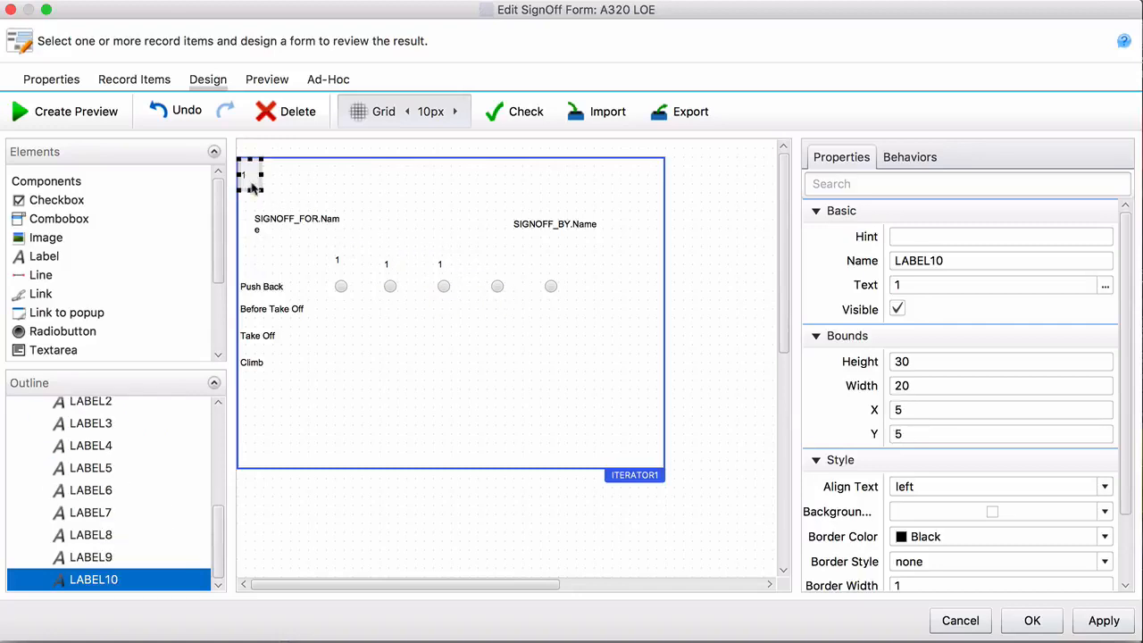
pyautogui.moveTo(252, 188); pyautogui.dragTo(500, 279)
pyautogui.press('super+v')
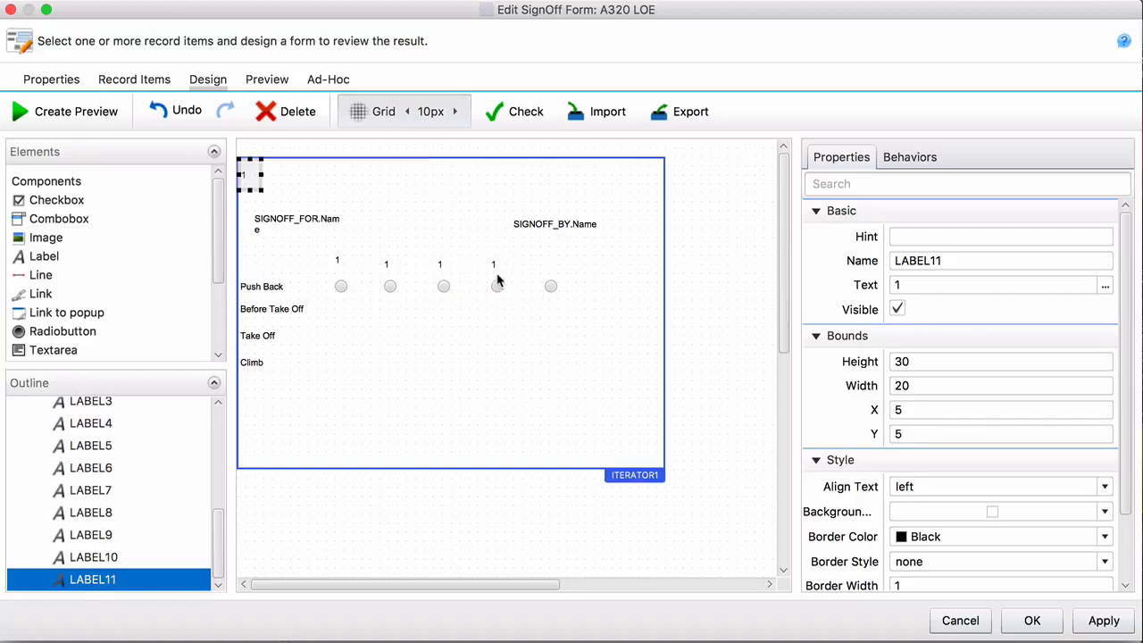
pyautogui.moveTo(250, 177); pyautogui.dragTo(557, 273)
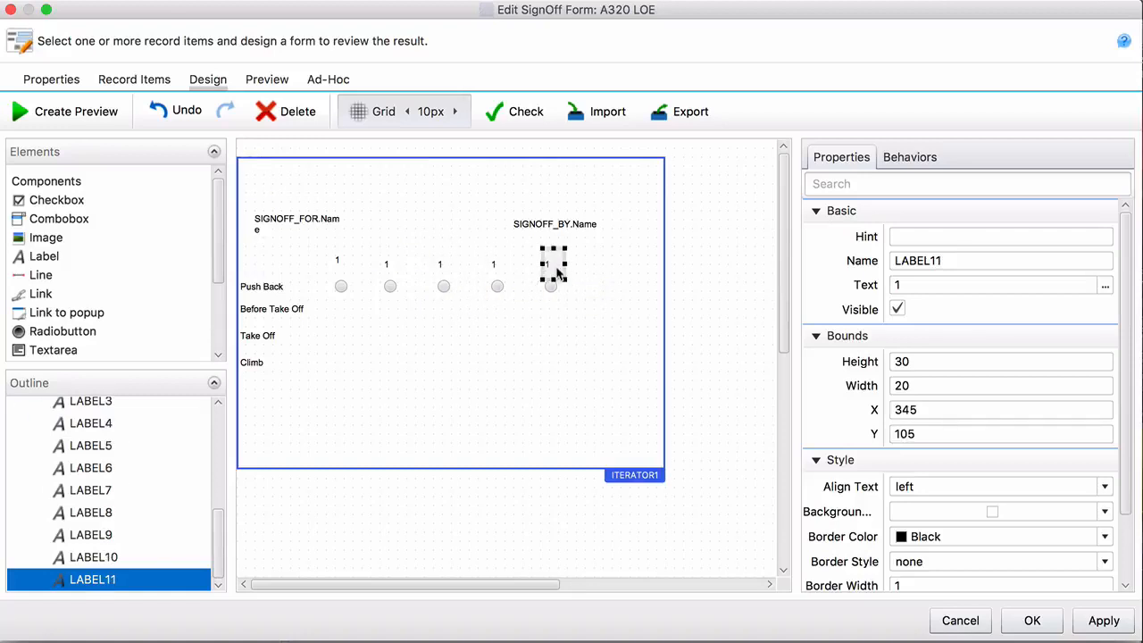
# Set the text of the label above the fifth radio button to "5" and the one above the fourth to "4"
pyautogui.click(924, 283)
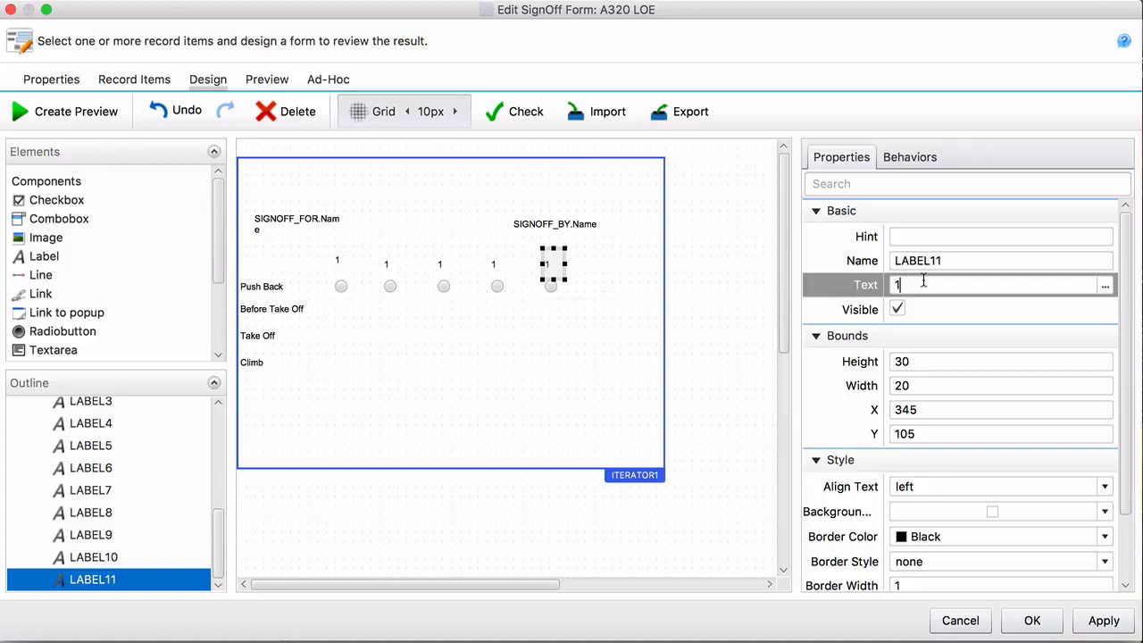
pyautogui.press('BackSpace')
pyautogui.write('5')
pyautogui.press('Return')
pyautogui.click(613, 294)
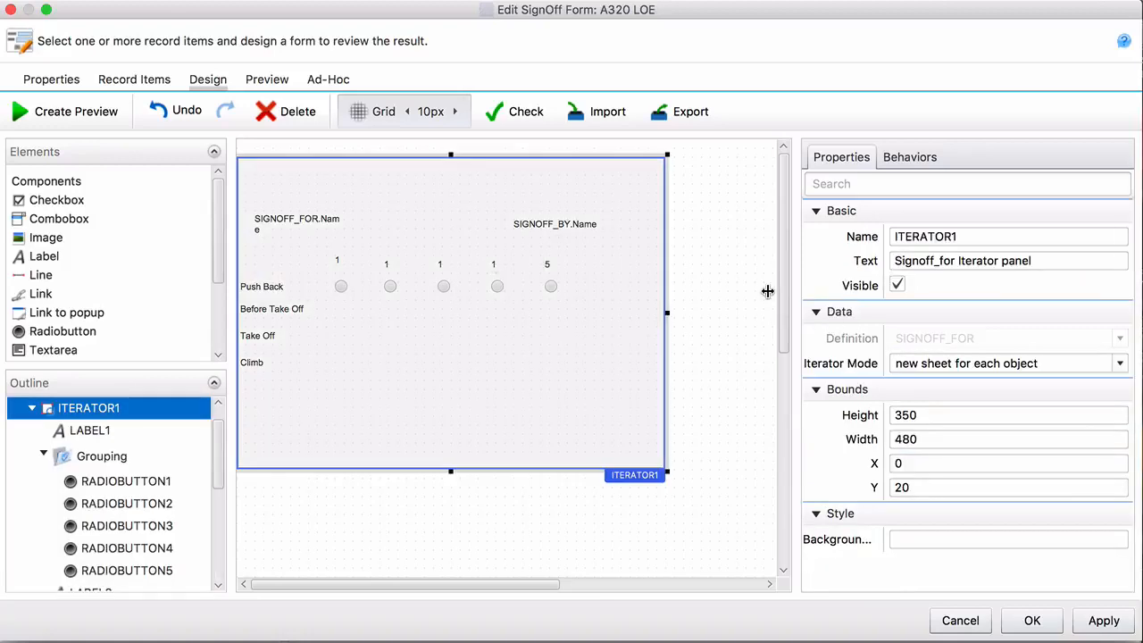
pyautogui.click(506, 266)
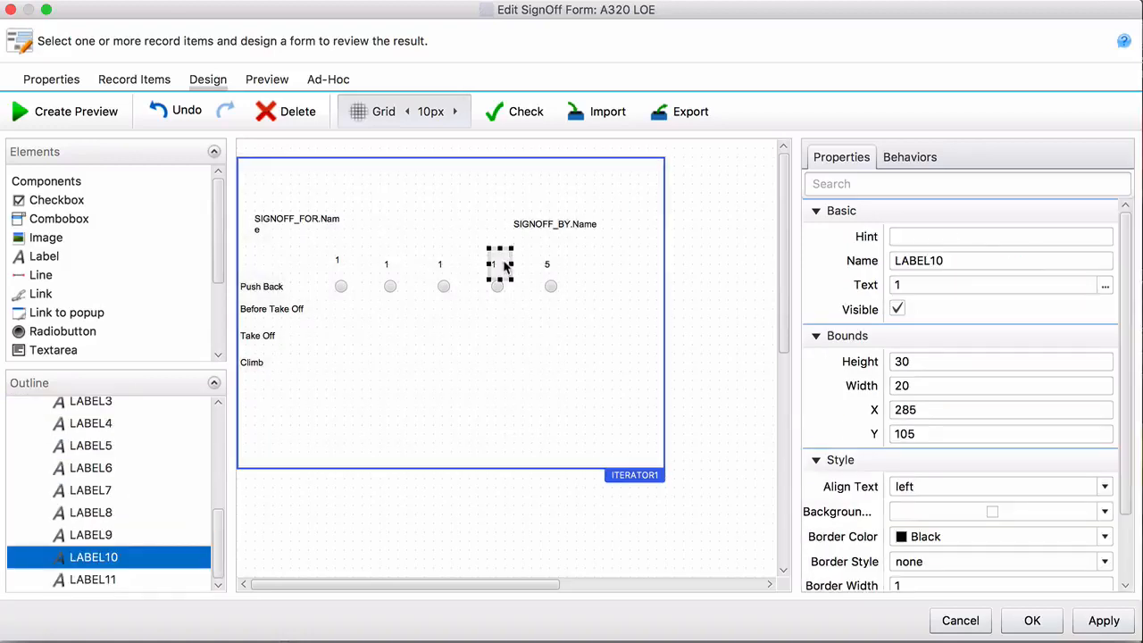
pyautogui.click(931, 284)
pyautogui.press('BackSpace')
pyautogui.write('4')
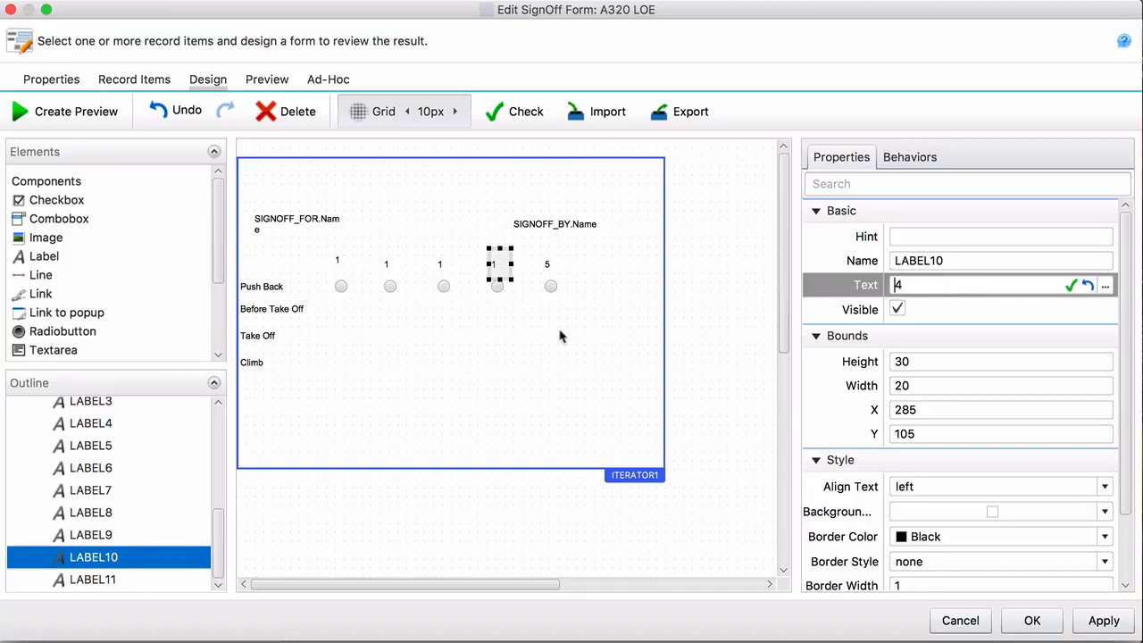
# Set the text of the label above the third radio button to "3" and the one above the second to "2"
pyautogui.click(442, 266)
pyautogui.click(987, 284)
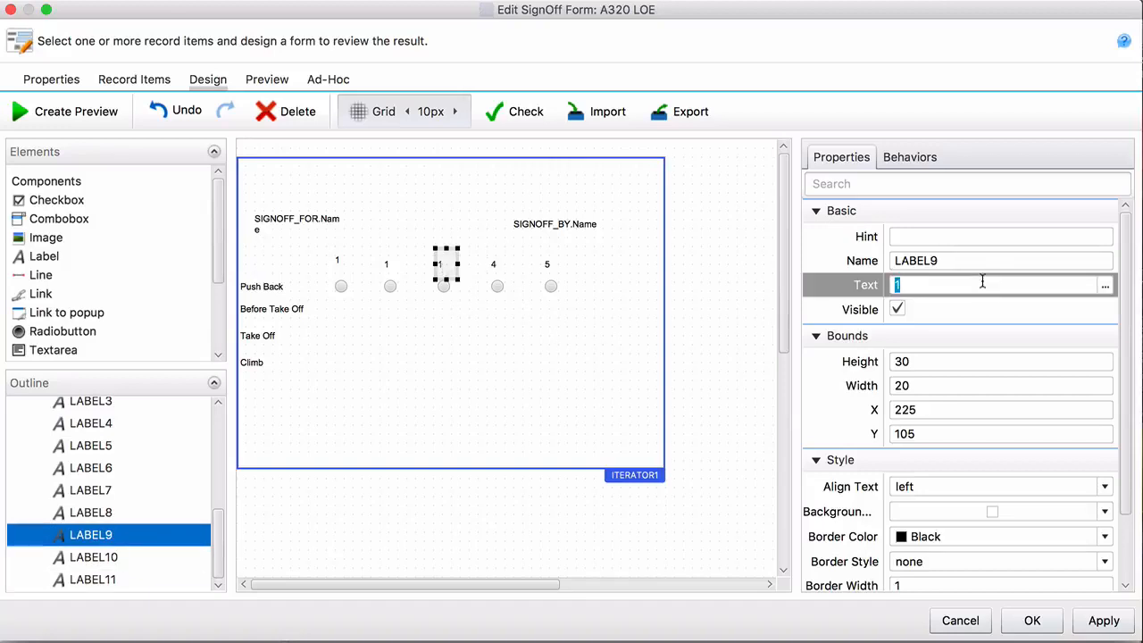
pyautogui.press('BackSpace')
pyautogui.write('3')
pyautogui.click(390, 265)
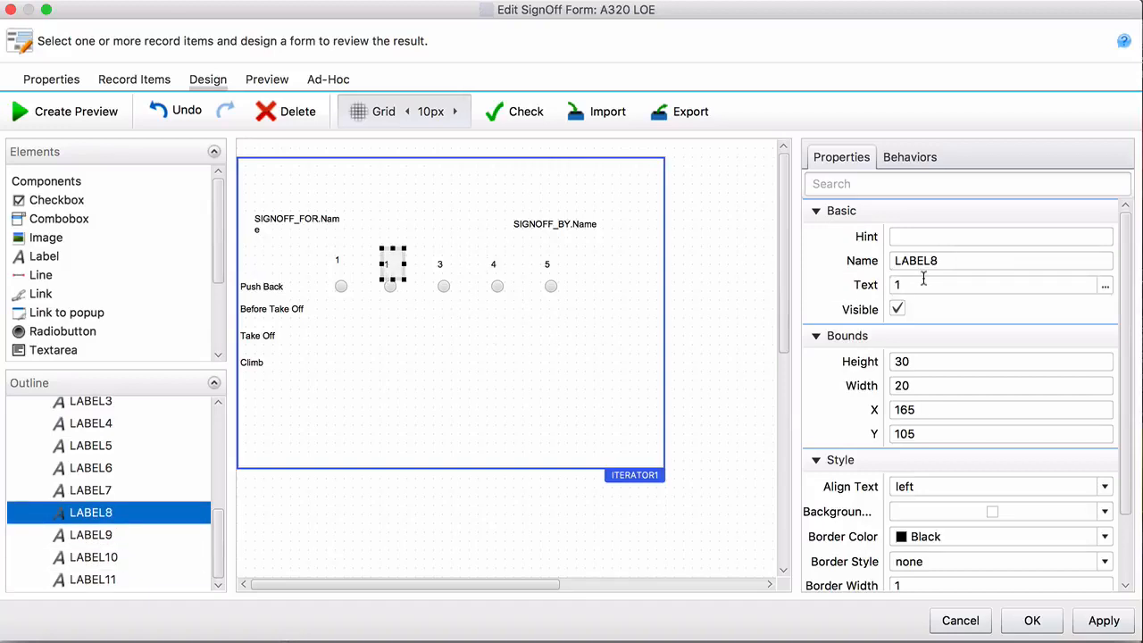
pyautogui.click(924, 282)
pyautogui.write('2')
pyautogui.click(368, 308)
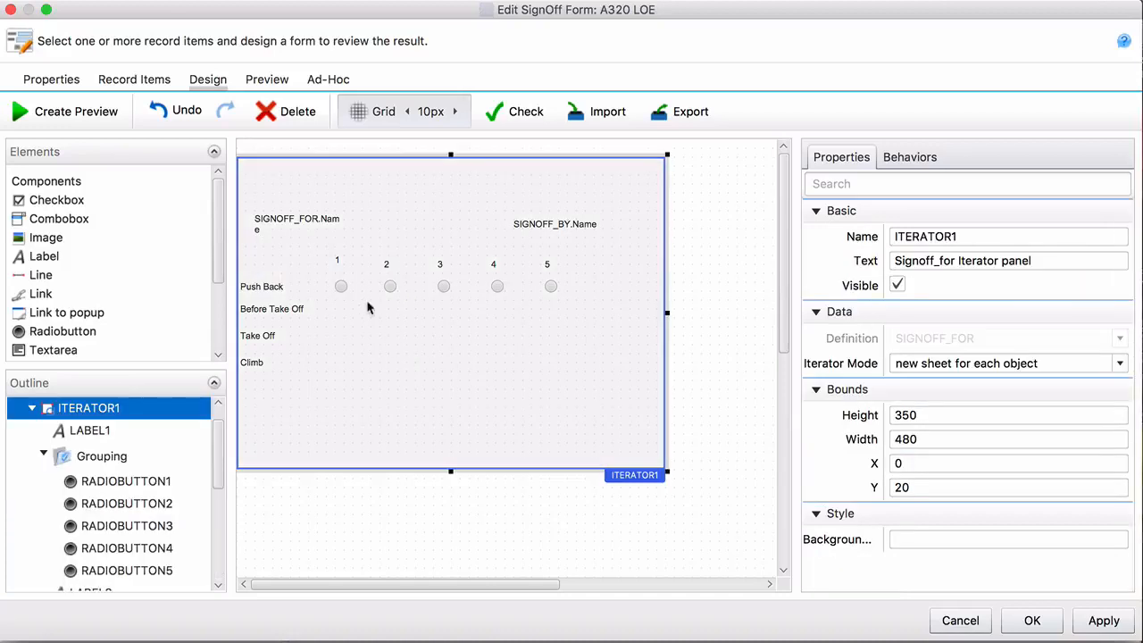
# Align the five column number labels, 1 to 5, vertically by their centers
pyautogui.click(344, 261)
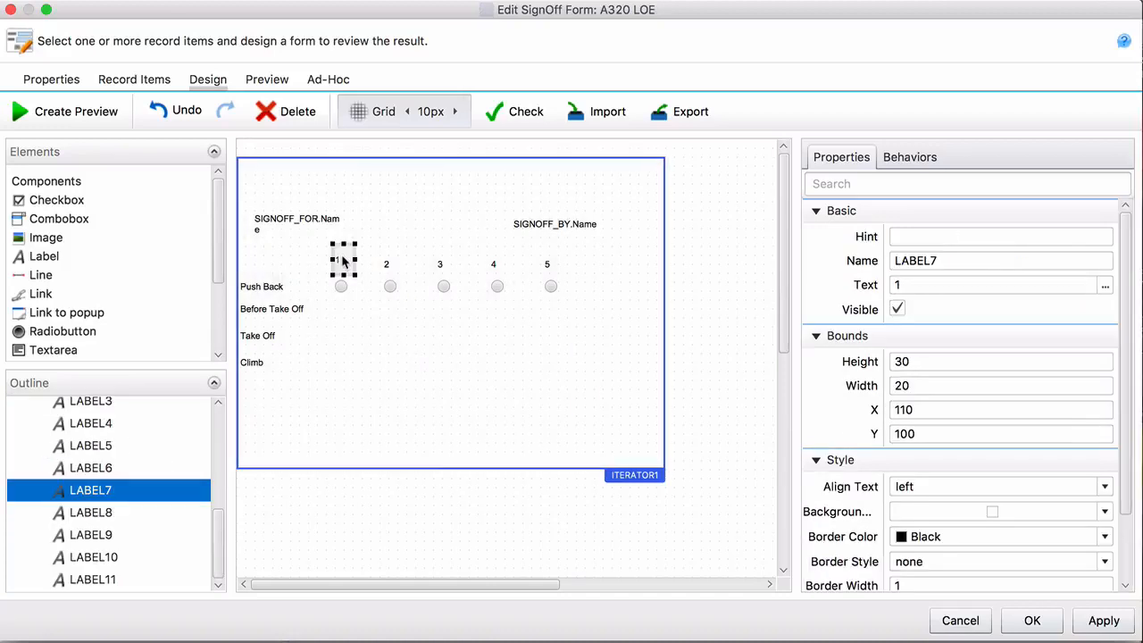
pyautogui.keyDown('shift'); pyautogui.click(393, 264); pyautogui.keyUp('shift')
pyautogui.keyDown('shift'); pyautogui.click(440, 265); pyautogui.keyUp('shift')
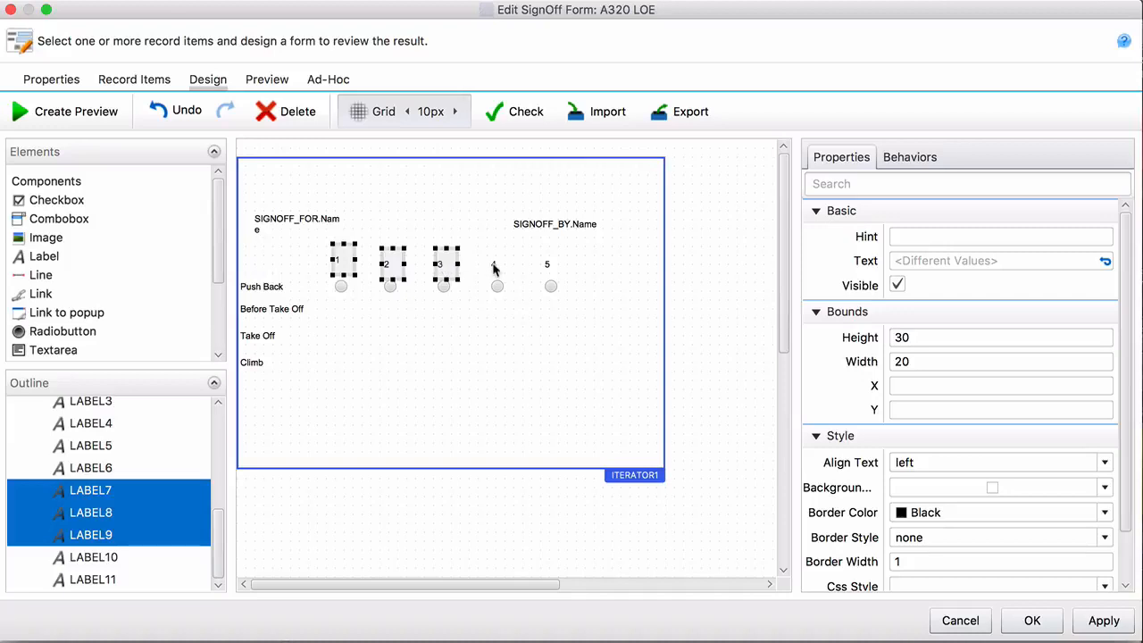
pyautogui.keyDown('shift'); pyautogui.click(493, 265); pyautogui.keyUp('shift')
pyautogui.keyDown('shift'); pyautogui.click(546, 266); pyautogui.keyUp('shift')
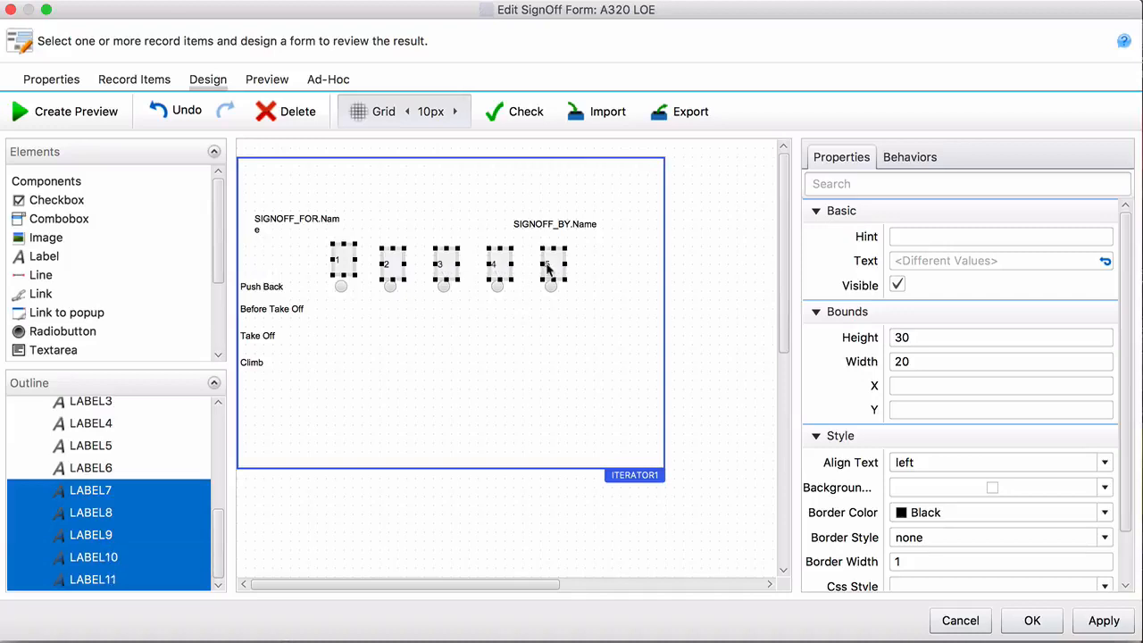
pyautogui.rightClick(547, 266)
pyautogui.moveTo(643, 483)
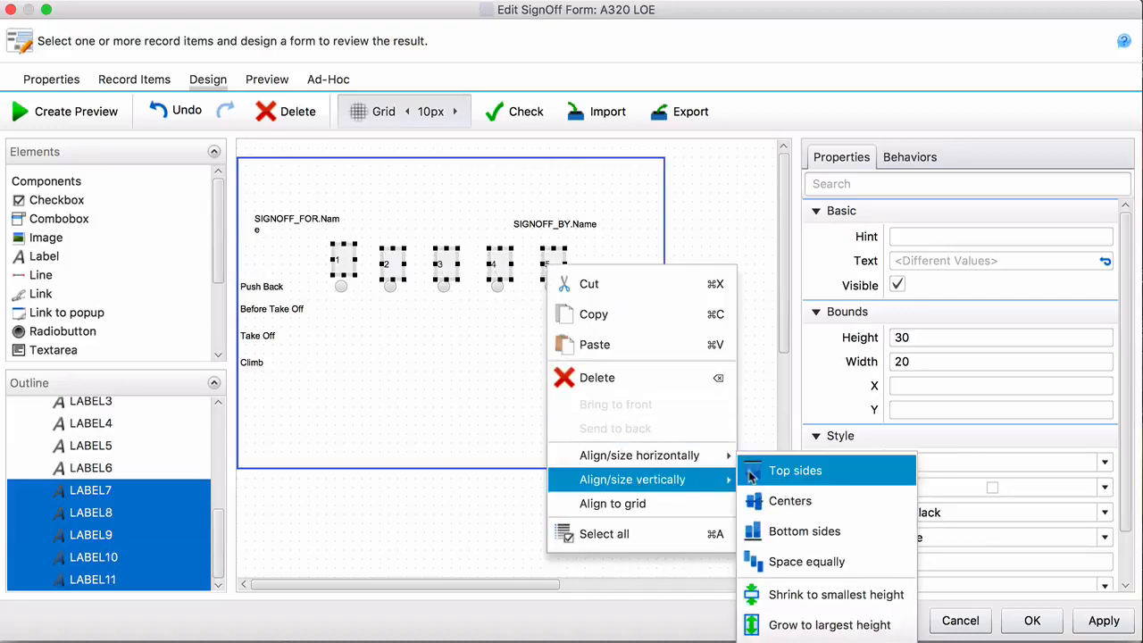
pyautogui.click(776, 501)
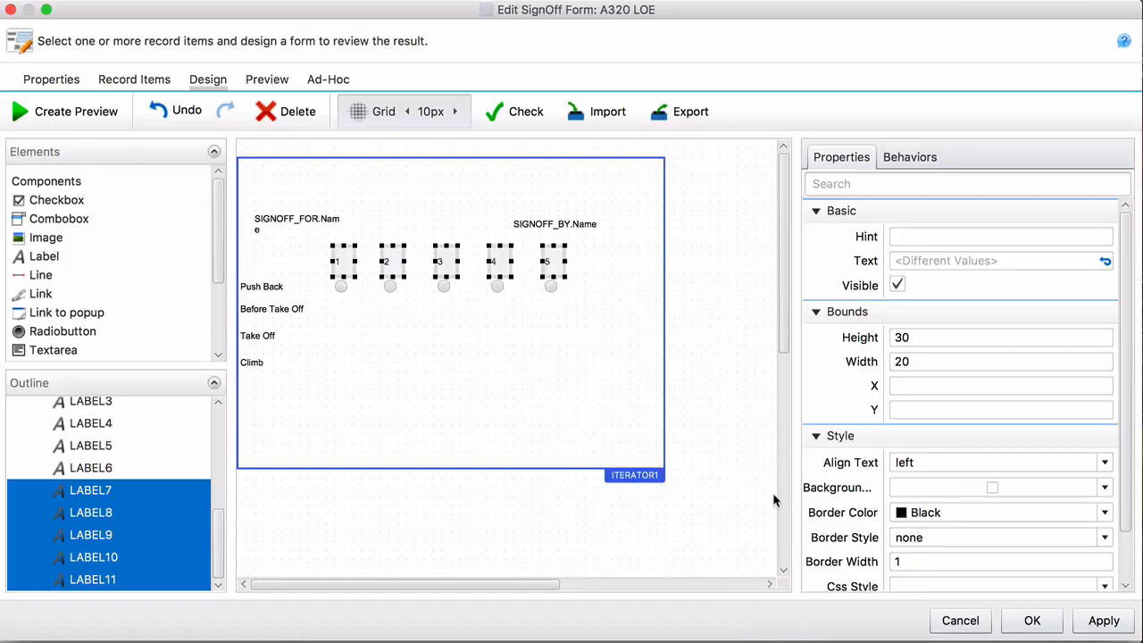
pyautogui.click(548, 408)
# Copy the five Push Back radio buttons and place the copies in line with the Before Take Off label
pyautogui.click(344, 290)
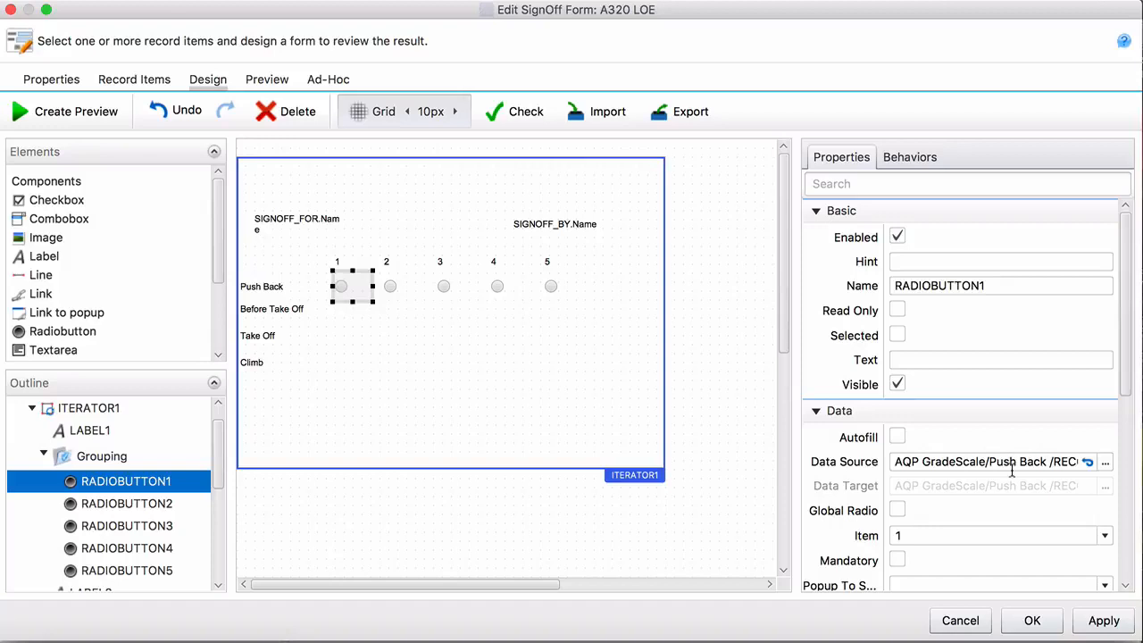
pyautogui.scroll(-3, 988, 533)
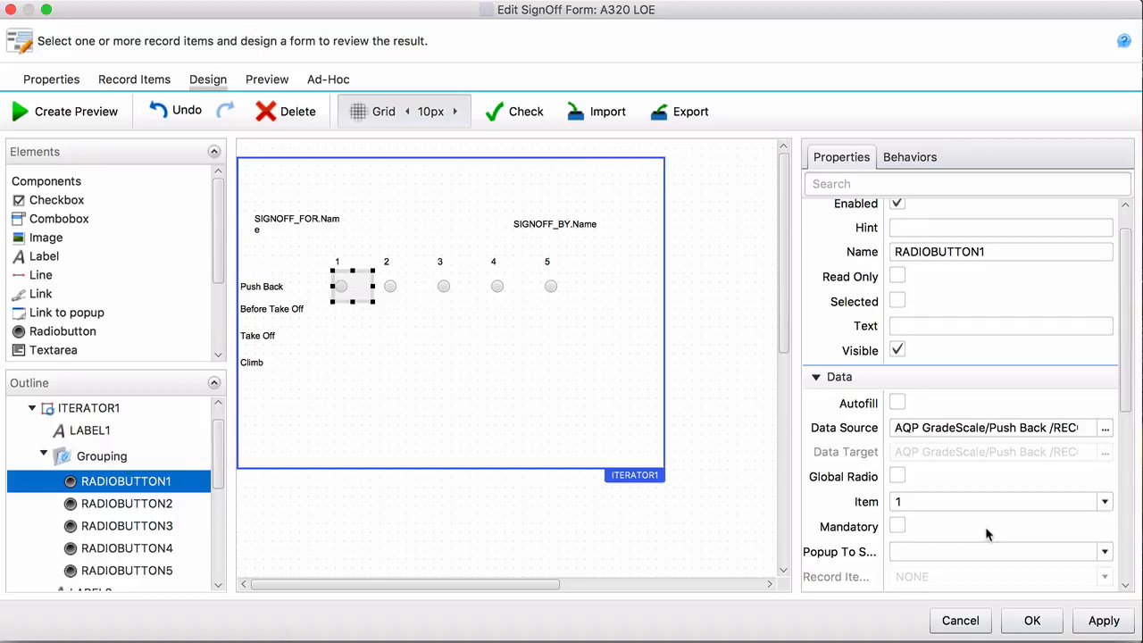
pyautogui.keyDown('shift'); pyautogui.click(390, 298); pyautogui.keyUp('shift')
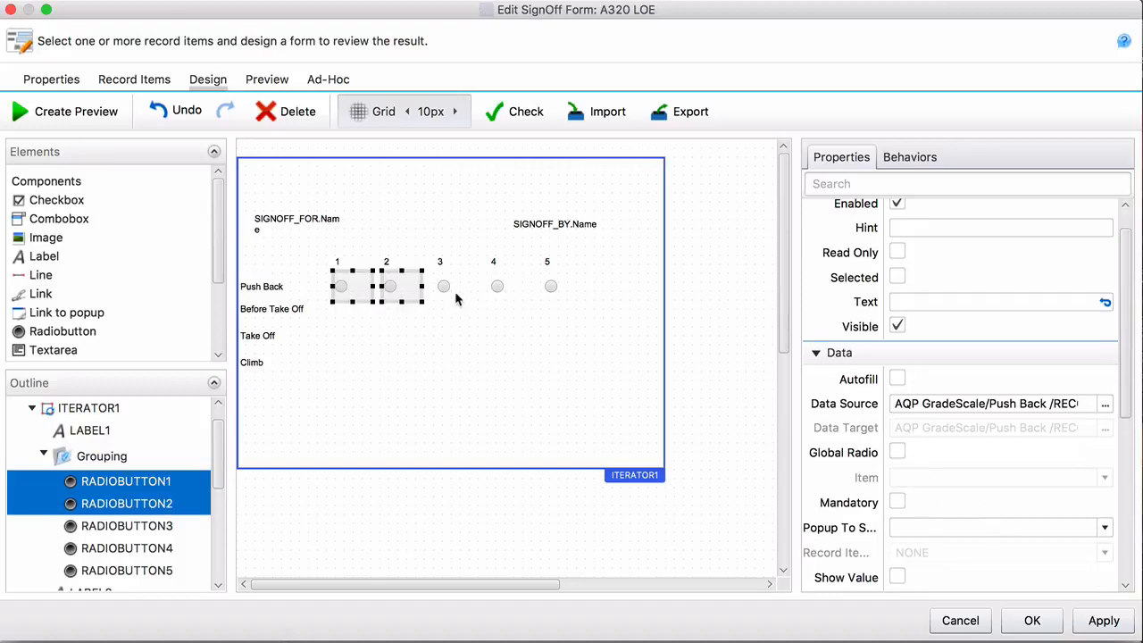
pyautogui.keyDown('shift'); pyautogui.click(456, 295); pyautogui.keyUp('shift')
pyautogui.keyDown('shift'); pyautogui.click(506, 297); pyautogui.keyUp('shift')
pyautogui.keyDown('shift'); pyautogui.click(554, 297); pyautogui.keyUp('shift')
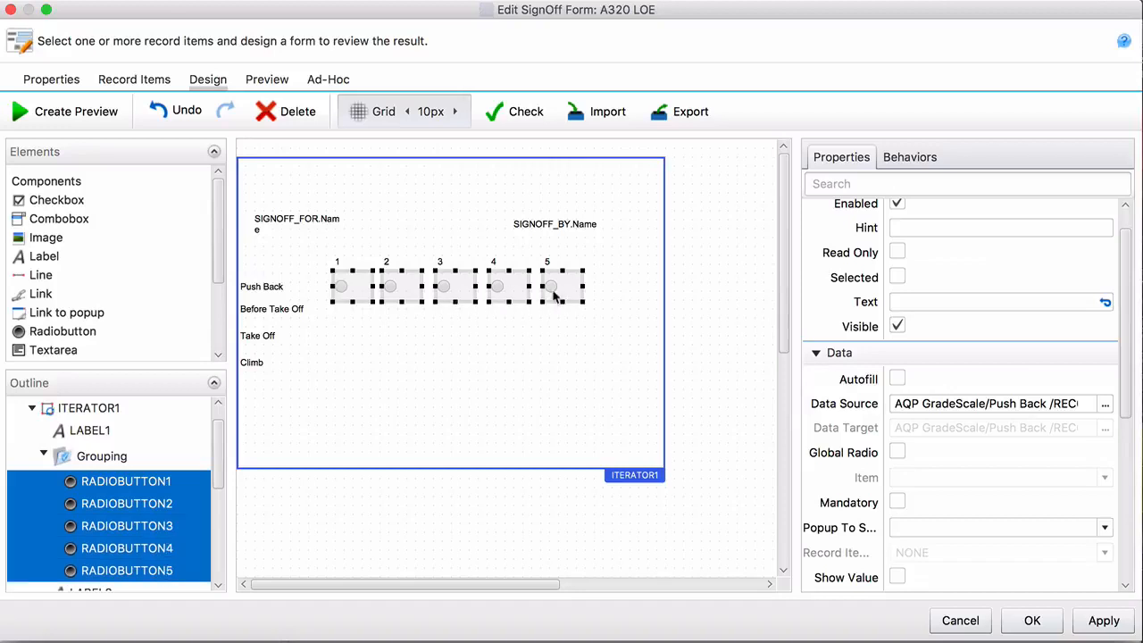
pyautogui.press('super+c')
pyautogui.press('super+v')
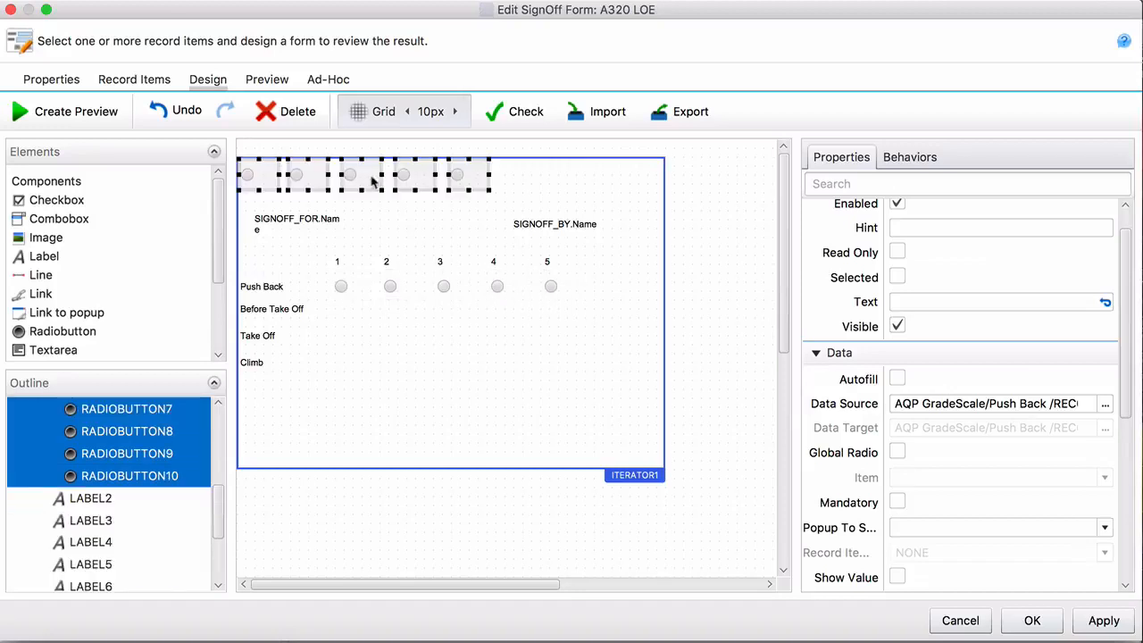
pyautogui.moveTo(373, 178); pyautogui.dragTo(453, 330)
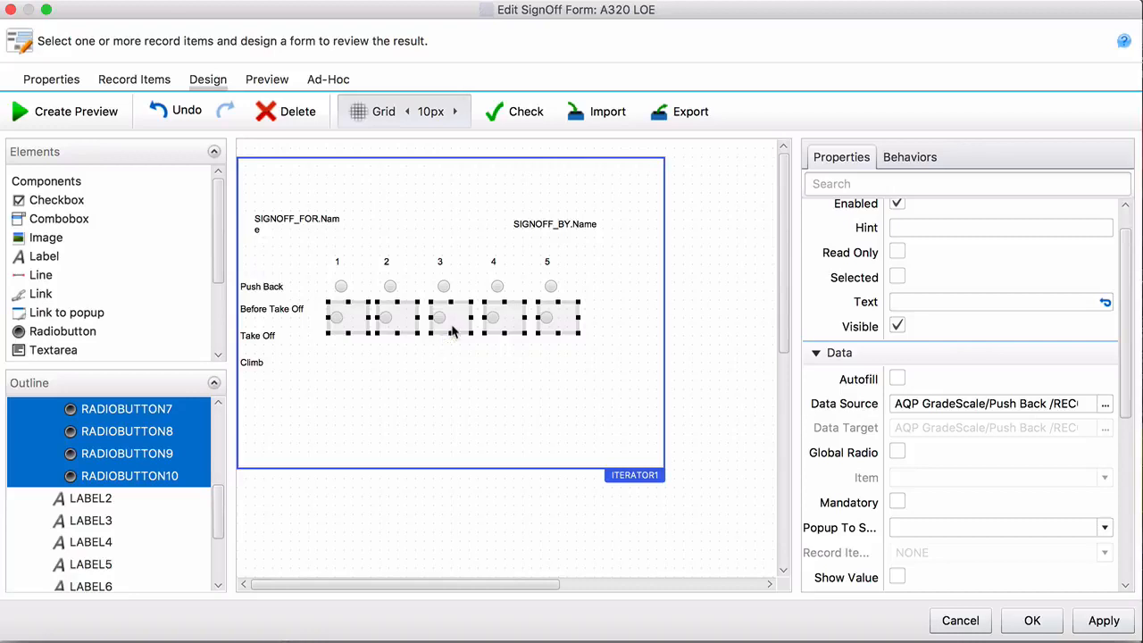
pyautogui.press('Up')
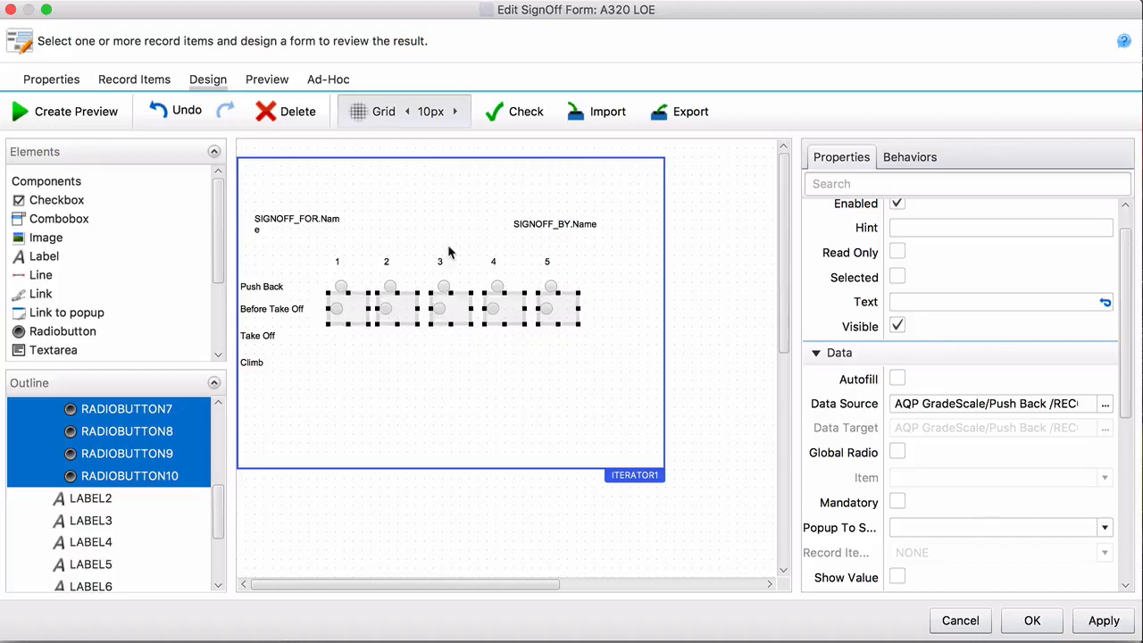
# Paste two more sets of the five radio buttons, one beside Take Off and one beside Climb at about X 85, Y 215
pyautogui.press('super+v')
pyautogui.moveTo(404, 176); pyautogui.dragTo(489, 341)
pyautogui.press('super+v')
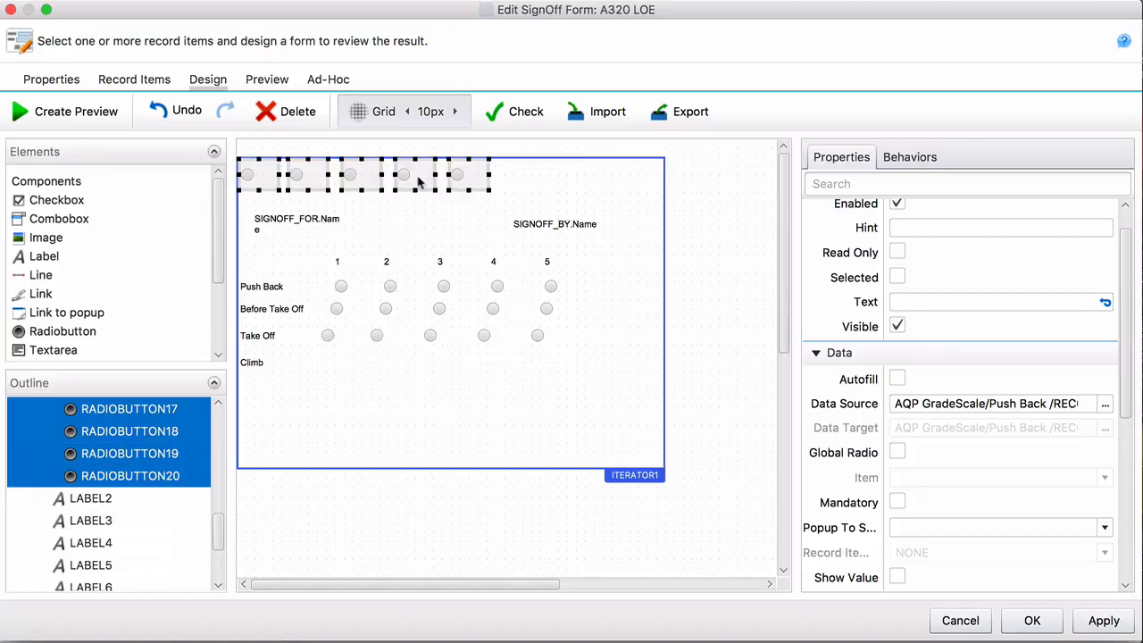
pyautogui.moveTo(420, 181); pyautogui.dragTo(487, 375)
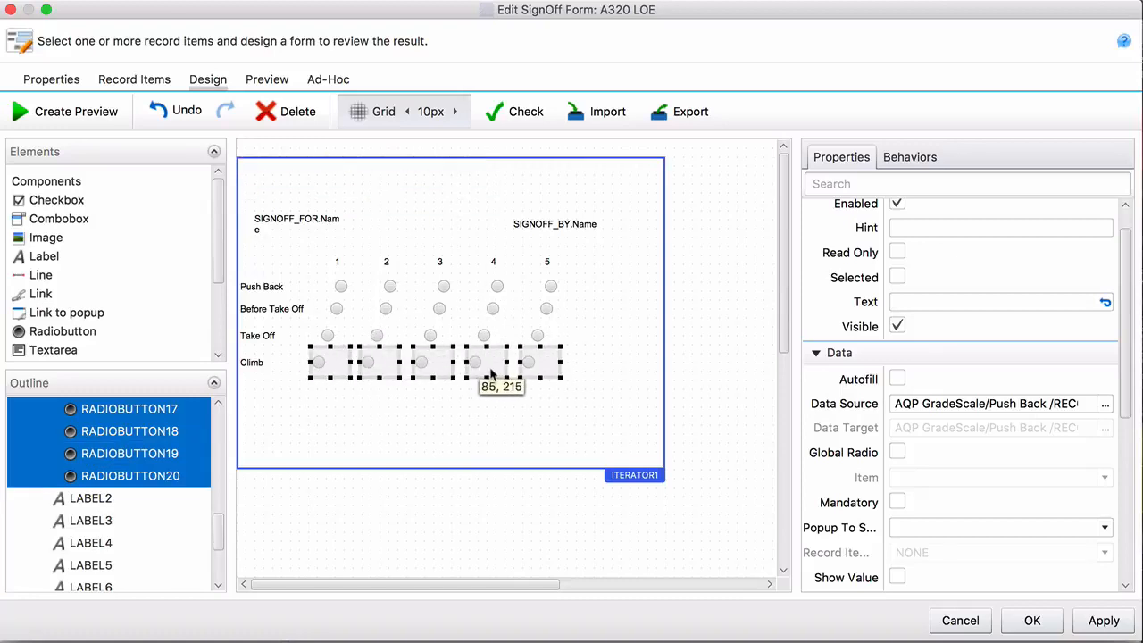
pyautogui.click(552, 417)
# Set the data source of the five Before Take Off radio buttons to AQP GradeScale (SET) under Before Take Off
pyautogui.click(337, 303)
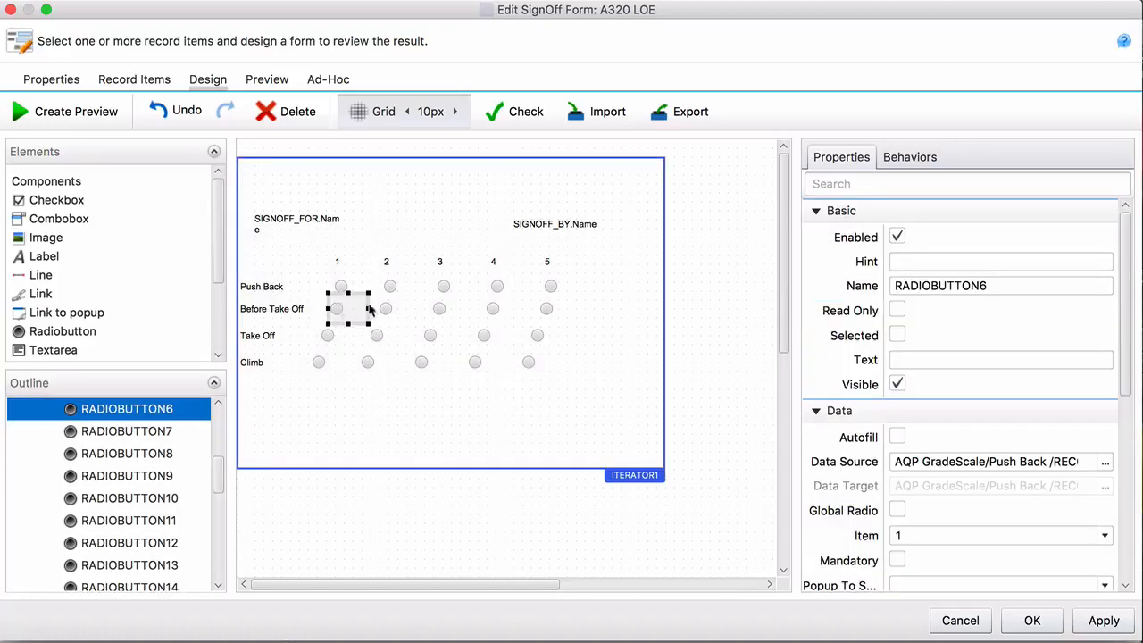
pyautogui.keyDown('shift'); pyautogui.click(387, 306); pyautogui.keyUp('shift')
pyautogui.keyDown('shift'); pyautogui.click(438, 310); pyautogui.keyUp('shift')
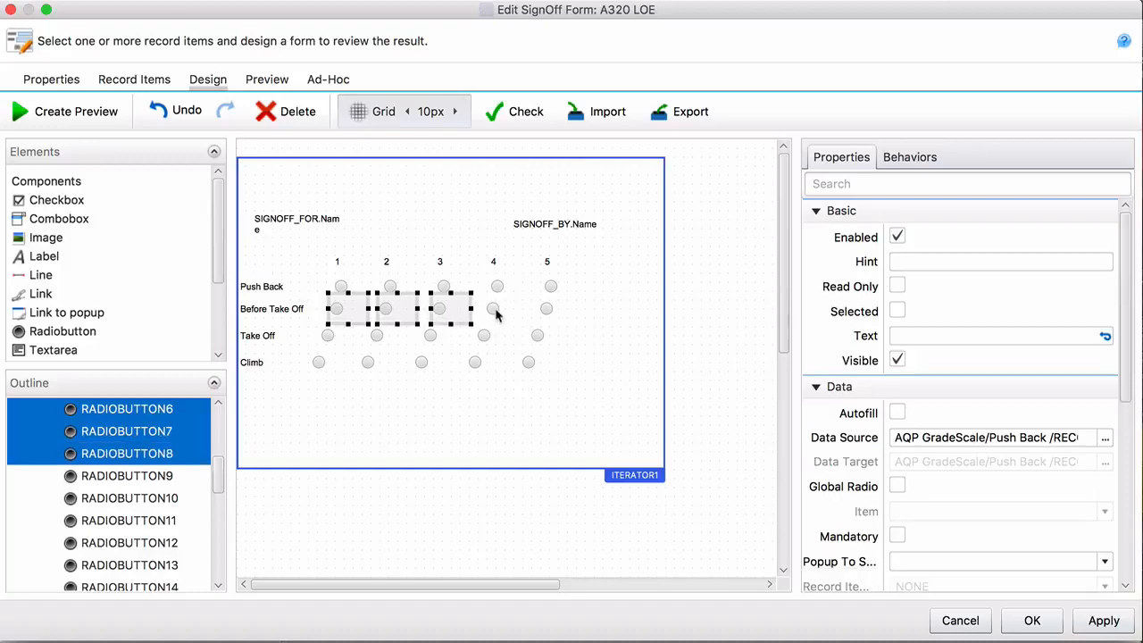
pyautogui.keyDown('shift'); pyautogui.click(495, 310); pyautogui.keyUp('shift')
pyautogui.keyDown('shift'); pyautogui.click(546, 309); pyautogui.keyUp('shift')
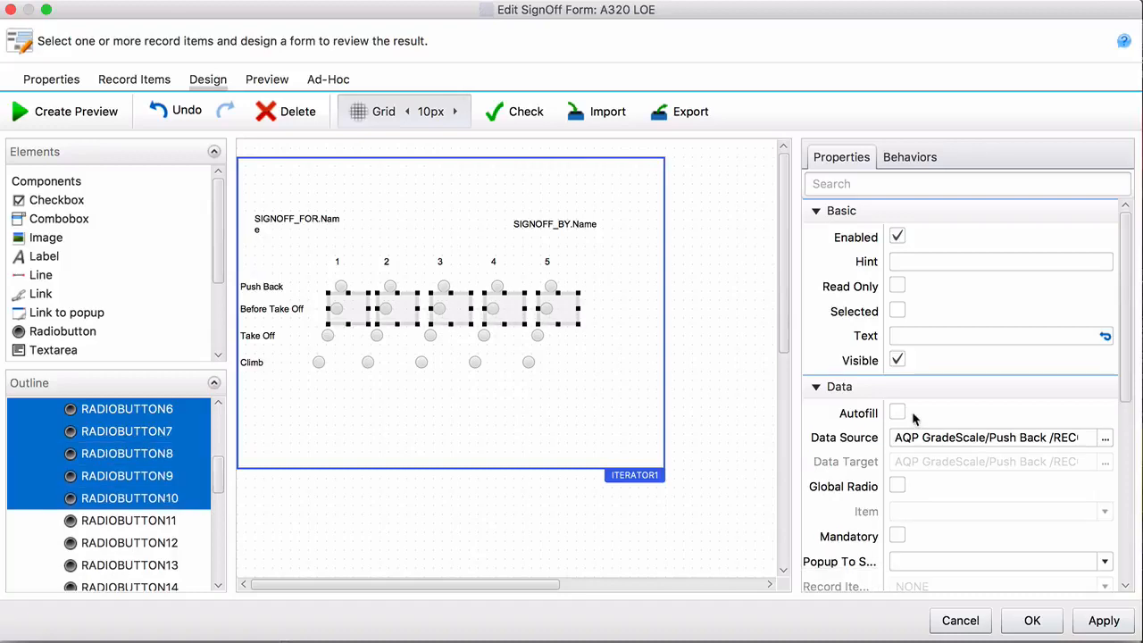
pyautogui.click(1105, 438)
pyautogui.click(403, 251)
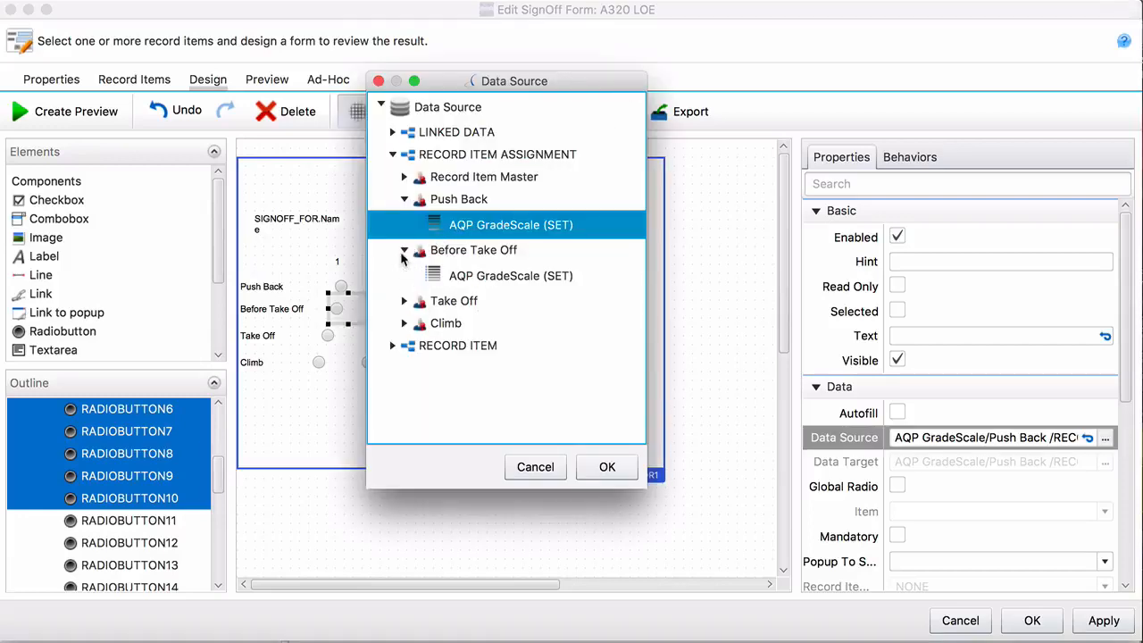
pyautogui.click(503, 275)
pyautogui.click(606, 468)
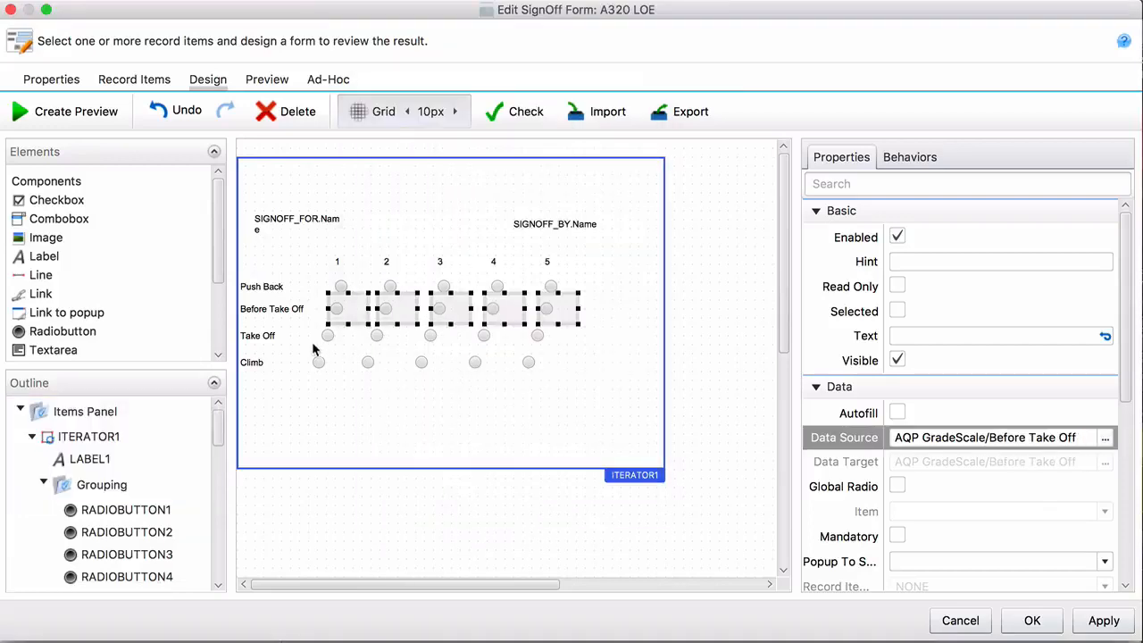
# Set the data source of the five Take Off radio buttons to AQP GradeScale (SET) under Take Off
pyautogui.click(334, 340)
pyautogui.keyDown('shift'); pyautogui.click(368, 340); pyautogui.keyUp('shift')
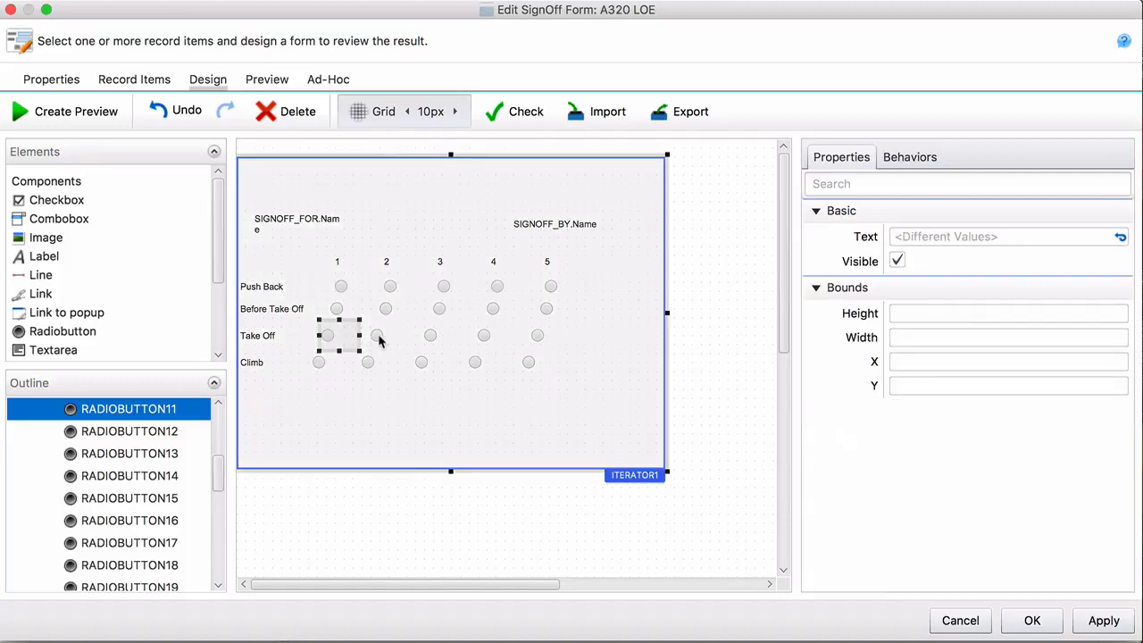
pyautogui.keyDown('shift'); pyautogui.click(376, 337); pyautogui.keyUp('shift')
pyautogui.keyDown('shift'); pyautogui.click(472, 340); pyautogui.keyUp('shift')
pyautogui.keyDown('shift'); pyautogui.click(430, 337); pyautogui.keyUp('shift')
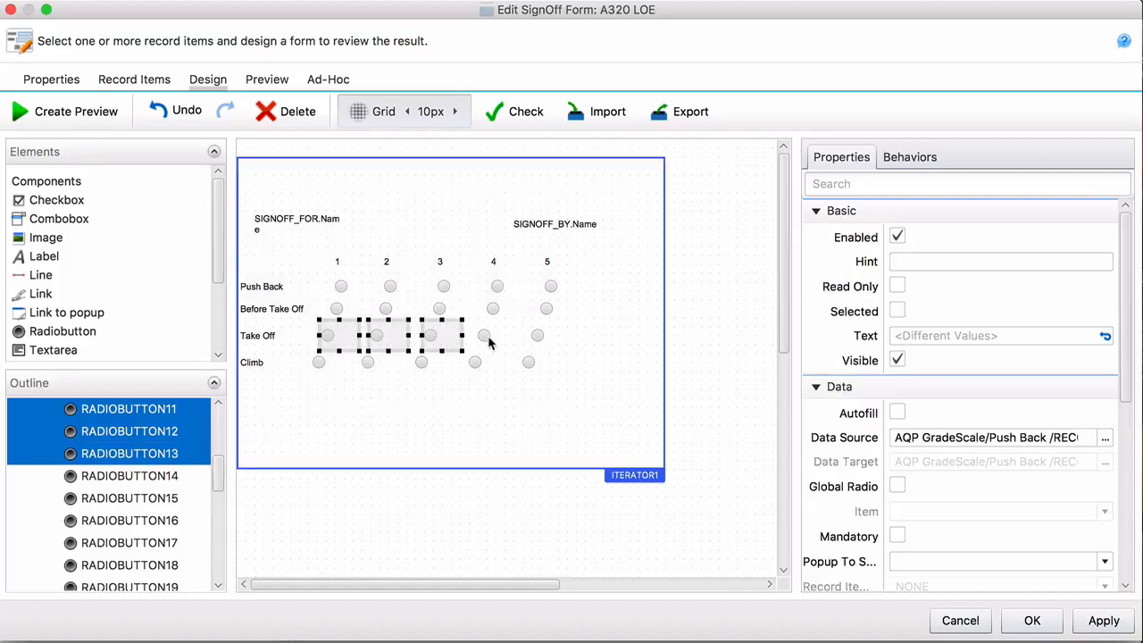
pyautogui.keyDown('shift'); pyautogui.click(486, 337); pyautogui.keyUp('shift')
pyautogui.keyDown('shift'); pyautogui.click(538, 337); pyautogui.keyUp('shift')
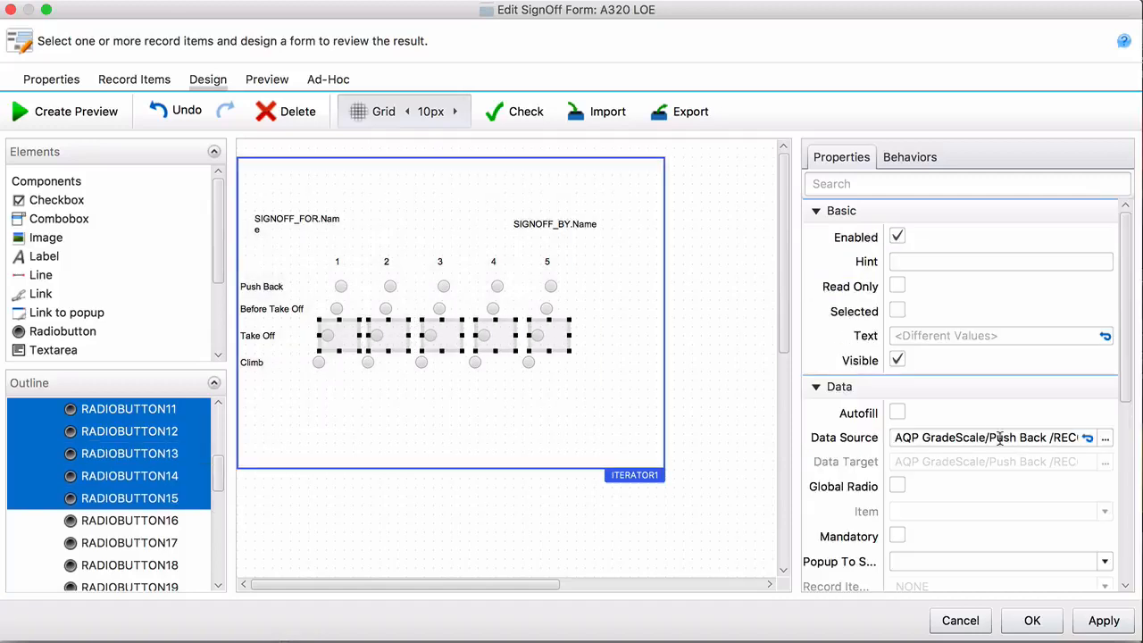
pyautogui.click(1105, 438)
pyautogui.click(392, 218)
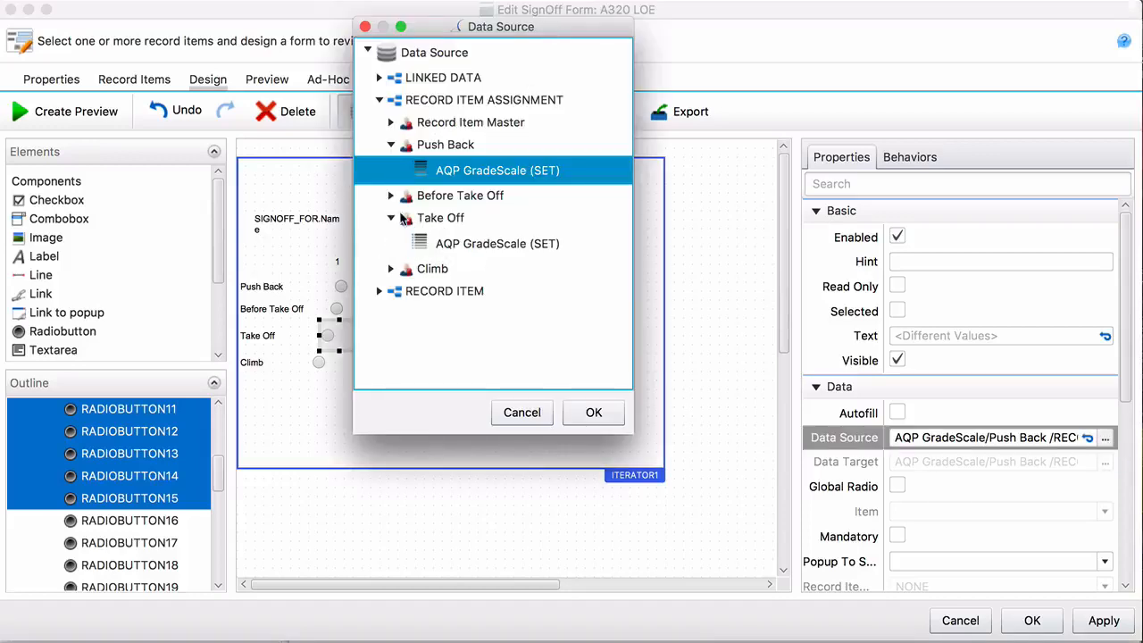
pyautogui.click(497, 248)
pyautogui.click(592, 412)
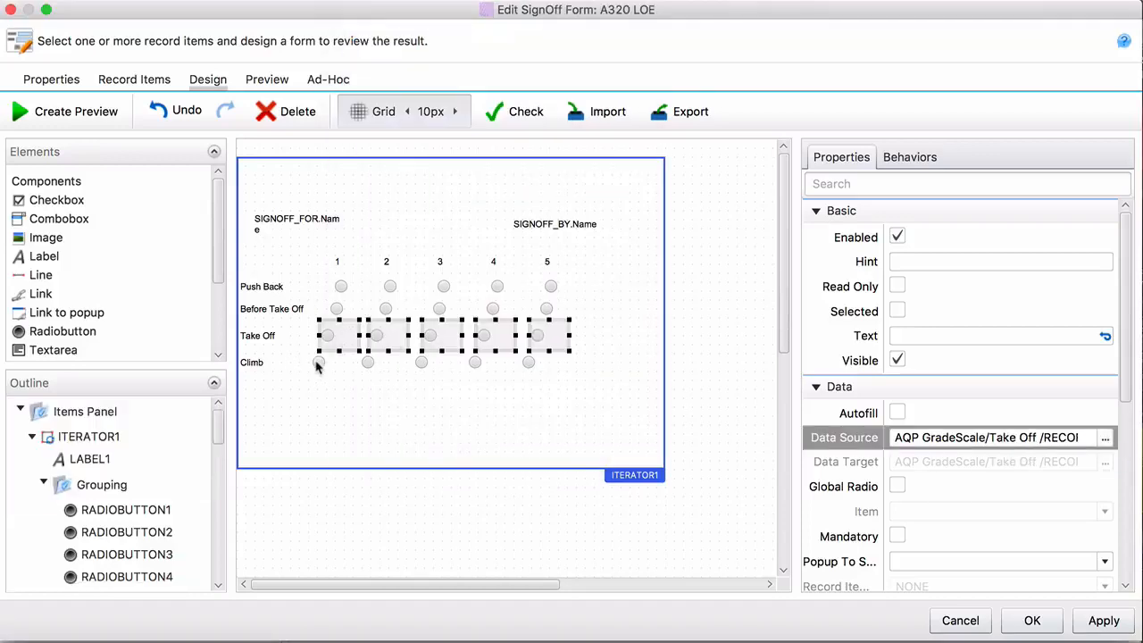
# Set the data source of the five Climb radio buttons to AQP GradeScale (SET) under Climb
pyautogui.click(318, 363)
pyautogui.keyDown('shift'); pyautogui.click(368, 362); pyautogui.keyUp('shift')
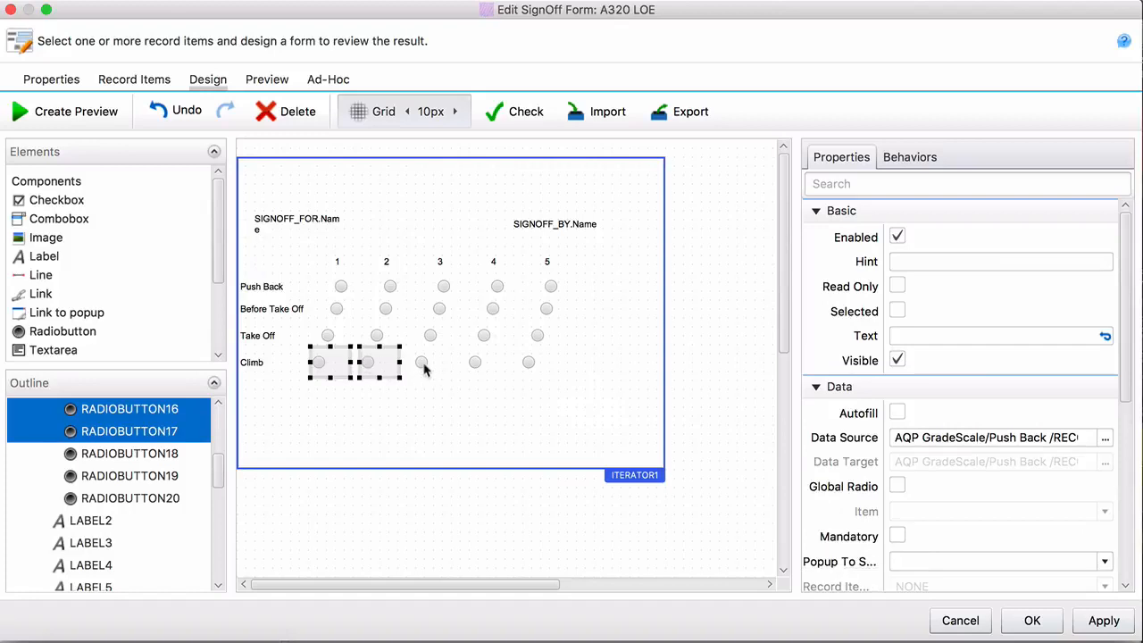
pyautogui.keyDown('shift'); pyautogui.click(422, 364); pyautogui.keyUp('shift')
pyautogui.keyDown('shift'); pyautogui.click(476, 363); pyautogui.keyUp('shift')
pyautogui.keyDown('shift'); pyautogui.click(529, 362); pyautogui.keyUp('shift')
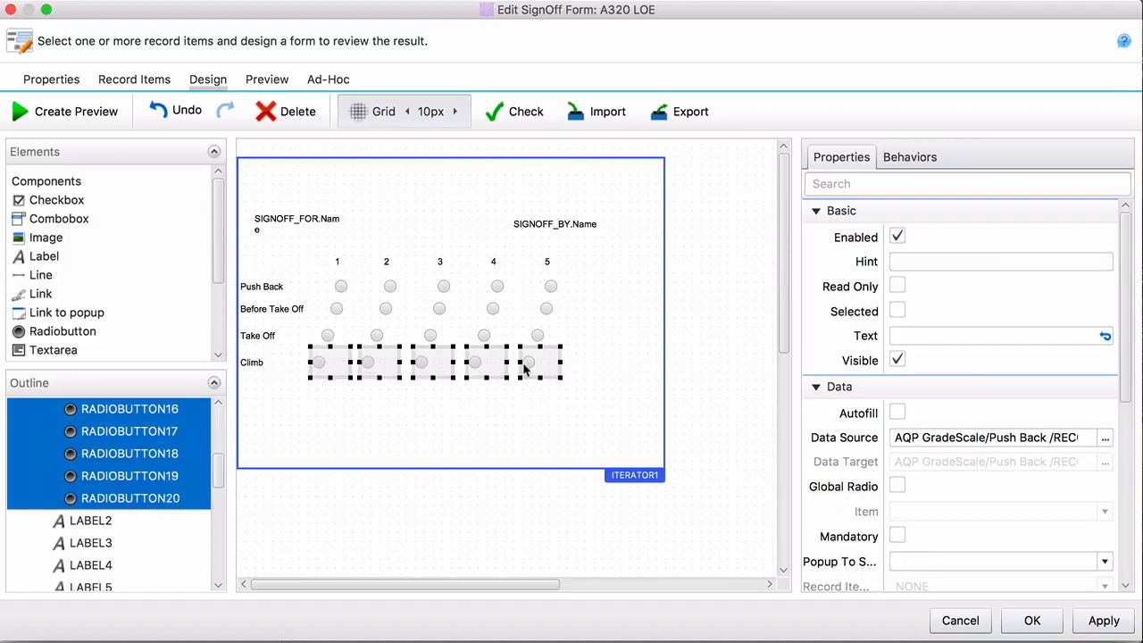
pyautogui.click(1105, 437)
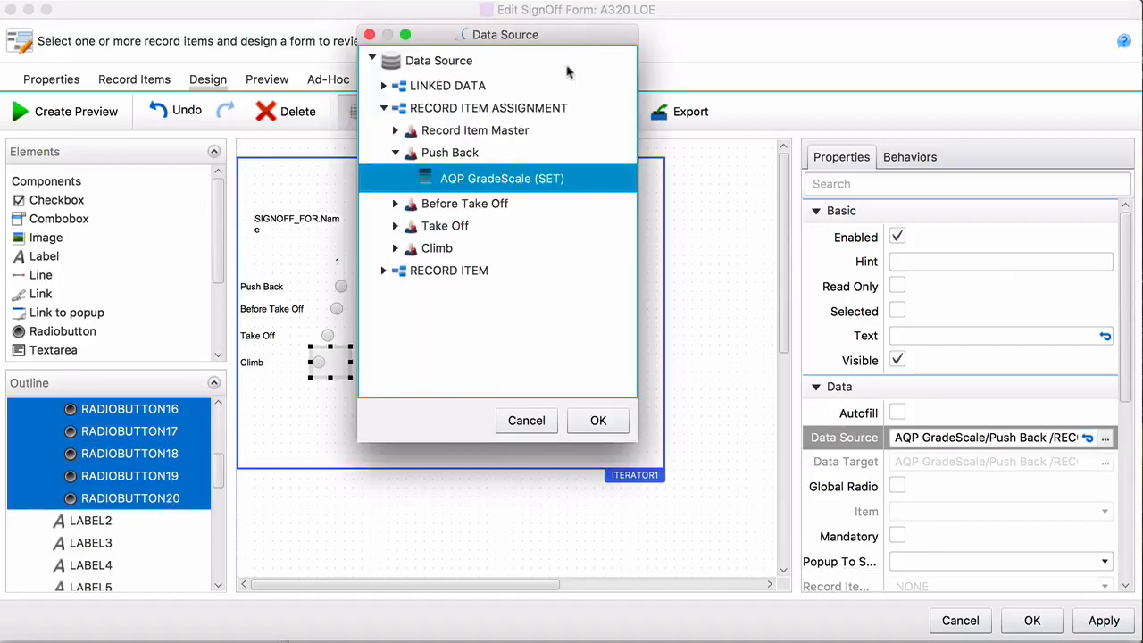
pyautogui.click(397, 249)
pyautogui.click(524, 277)
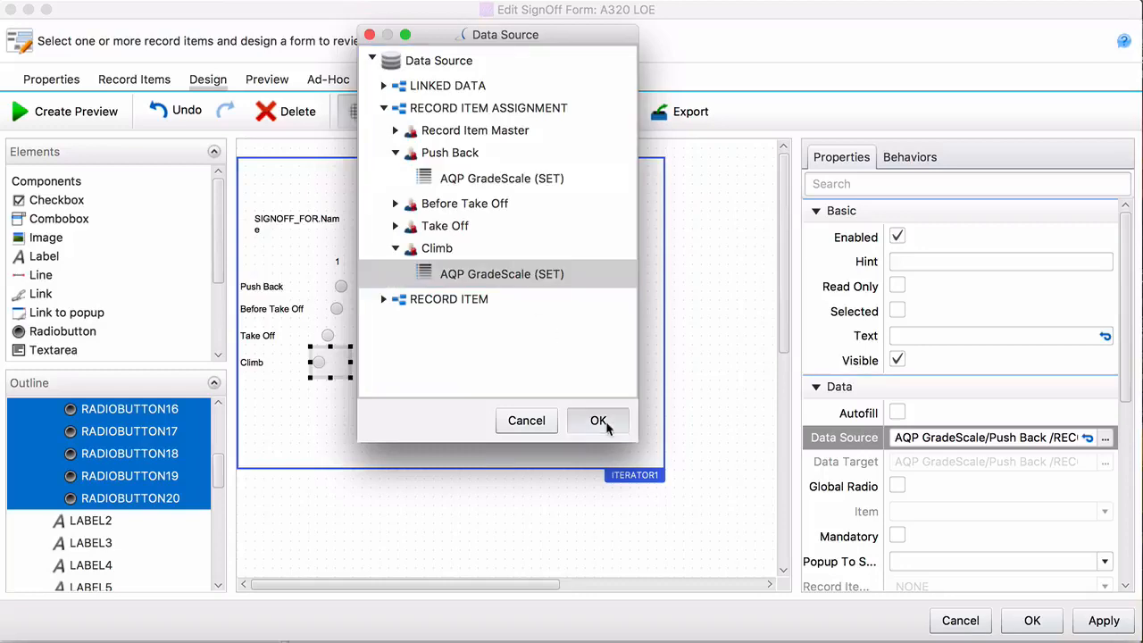
pyautogui.click(597, 420)
pyautogui.click(478, 437)
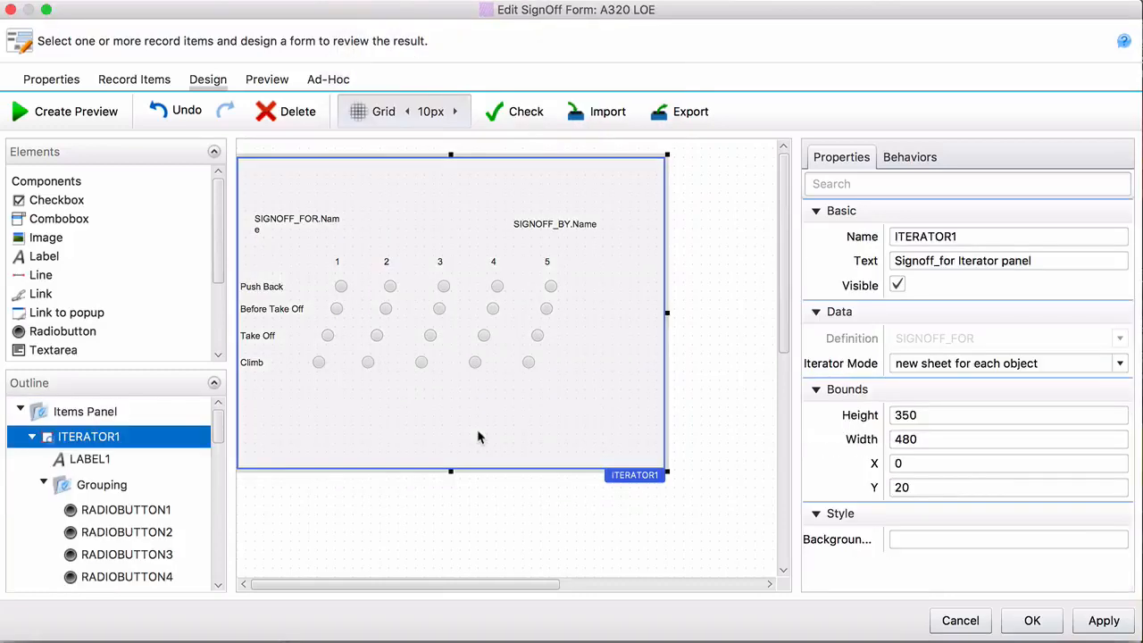
# Align the right sides of the four grade 1 radio buttons, from Push Back down to Climb
pyautogui.click(338, 270)
pyautogui.click(341, 286)
pyautogui.keyDown('shift'); pyautogui.click(338, 310); pyautogui.keyUp('shift')
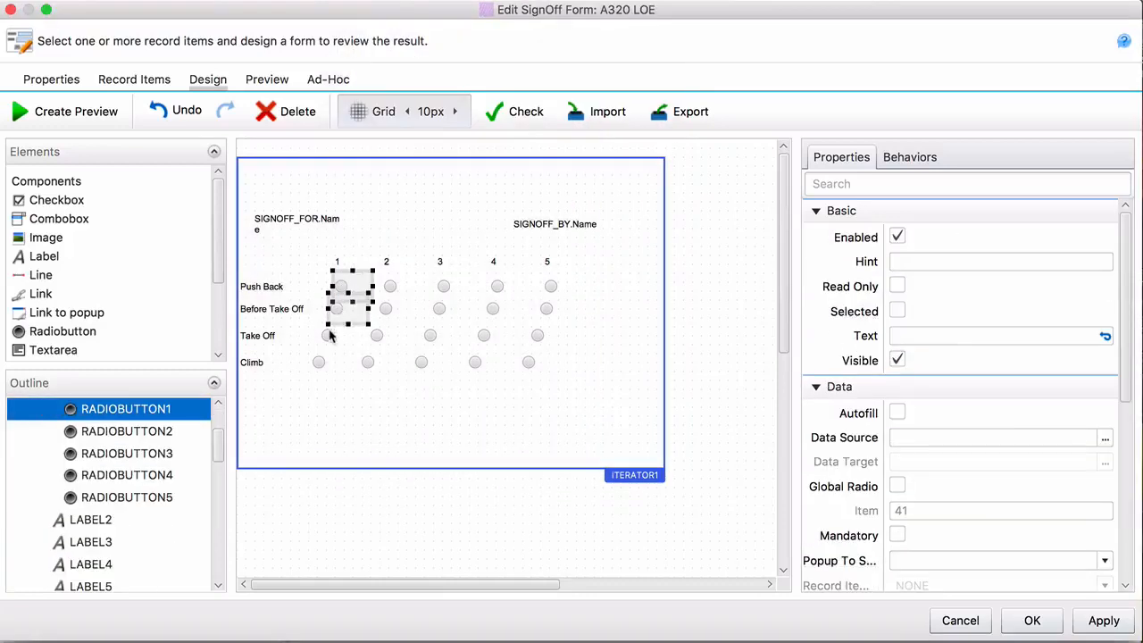
pyautogui.keyDown('shift'); pyautogui.click(327, 336); pyautogui.keyUp('shift')
pyautogui.keyDown('shift'); pyautogui.click(323, 363); pyautogui.keyUp('shift')
pyautogui.rightClick(322, 363)
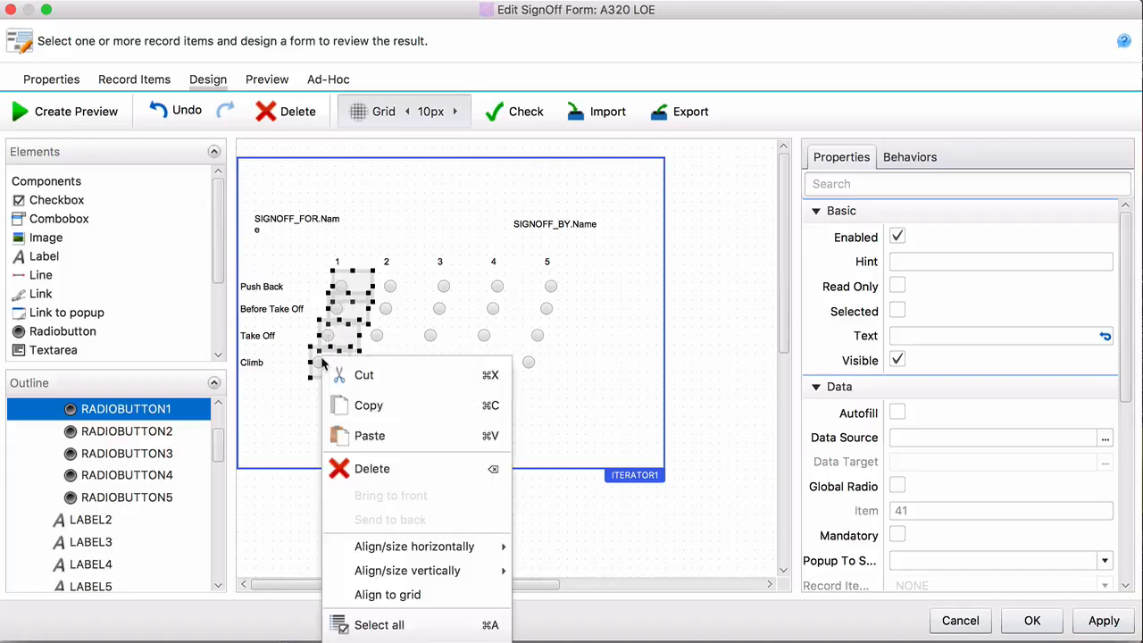
pyautogui.moveTo(421, 545)
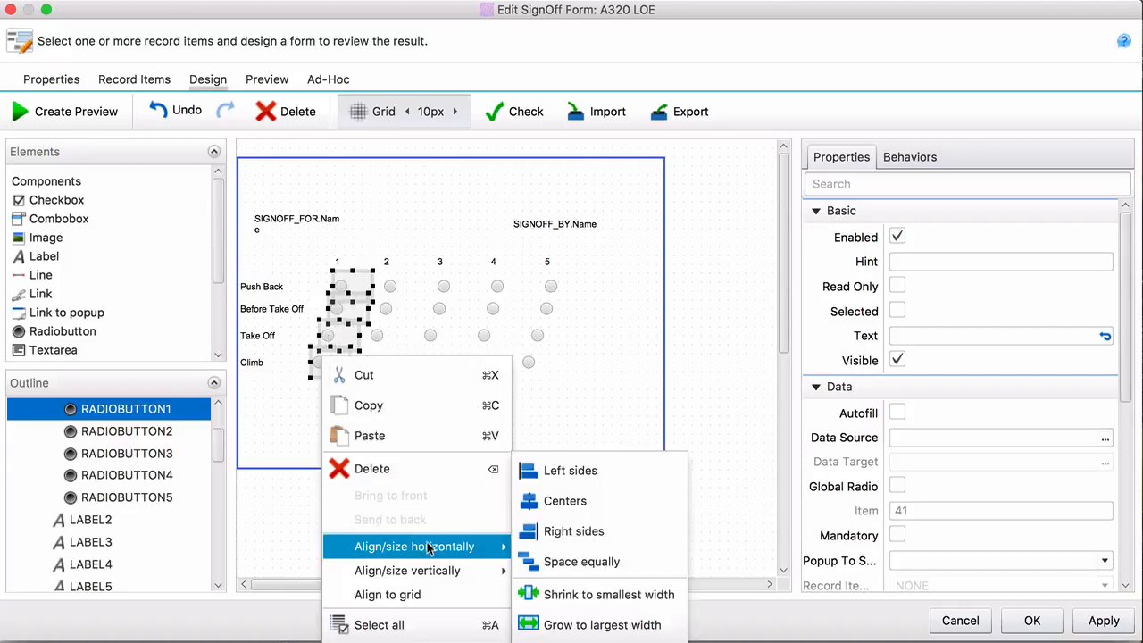
pyautogui.click(560, 534)
# Align the right sides of the four grade 2 radio buttons, from Push Back down to Climb
pyautogui.click(386, 302)
pyautogui.click(393, 302)
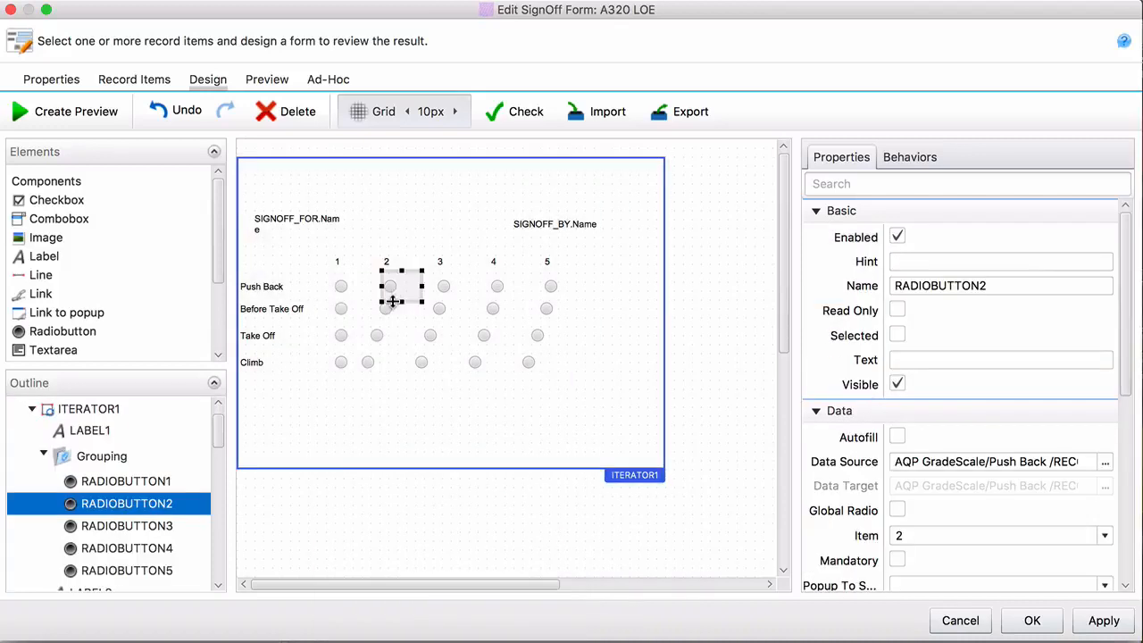
pyautogui.keyDown('shift'); pyautogui.click(386, 313); pyautogui.keyUp('shift')
pyautogui.keyDown('shift'); pyautogui.click(379, 338); pyautogui.keyUp('shift')
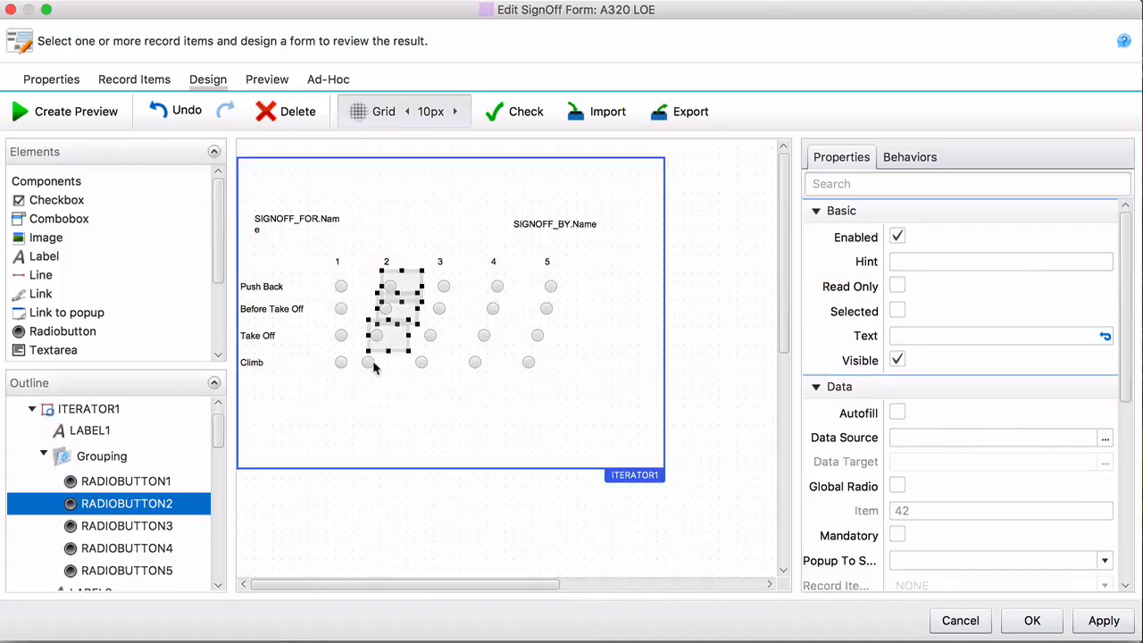
pyautogui.keyDown('shift'); pyautogui.click(373, 366); pyautogui.keyUp('shift')
pyautogui.keyDown('shift'); pyautogui.click(373, 367); pyautogui.keyUp('shift')
pyautogui.keyDown('shift'); pyautogui.click(374, 367); pyautogui.keyUp('shift')
pyautogui.rightClick(374, 362)
pyautogui.moveTo(510, 543)
pyautogui.click(581, 532)
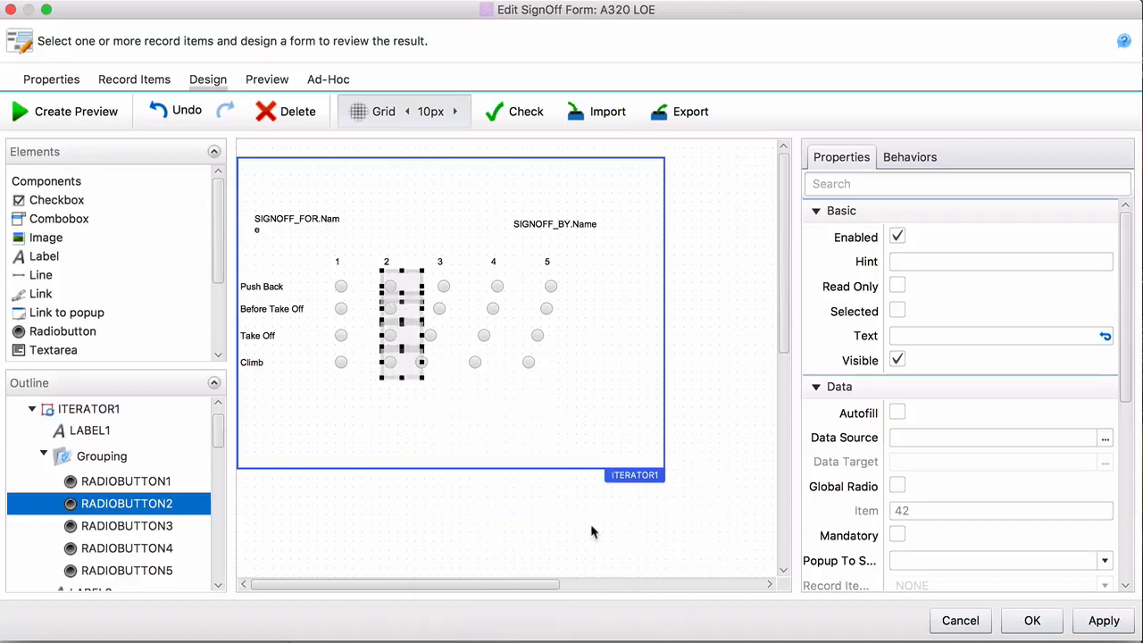
# Align the right sides of the four grade 3 radio buttons only, leaving the grade 2 column out of the selection
pyautogui.keyDown('shift'); pyautogui.click(446, 290); pyautogui.keyUp('shift')
pyautogui.keyDown('shift'); pyautogui.click(439, 309); pyautogui.keyUp('shift')
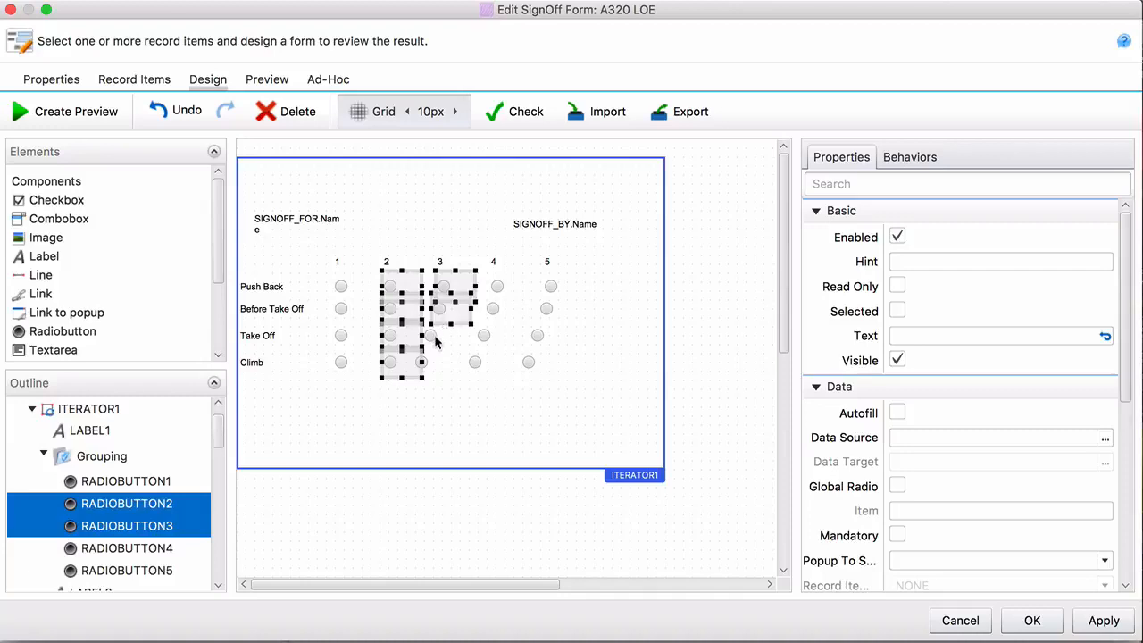
pyautogui.keyDown('shift'); pyautogui.click(431, 336); pyautogui.keyUp('shift')
pyautogui.keyDown('shift'); pyautogui.click(420, 363); pyautogui.keyUp('shift')
pyautogui.keyDown('shift'); pyautogui.click(405, 368); pyautogui.keyUp('shift')
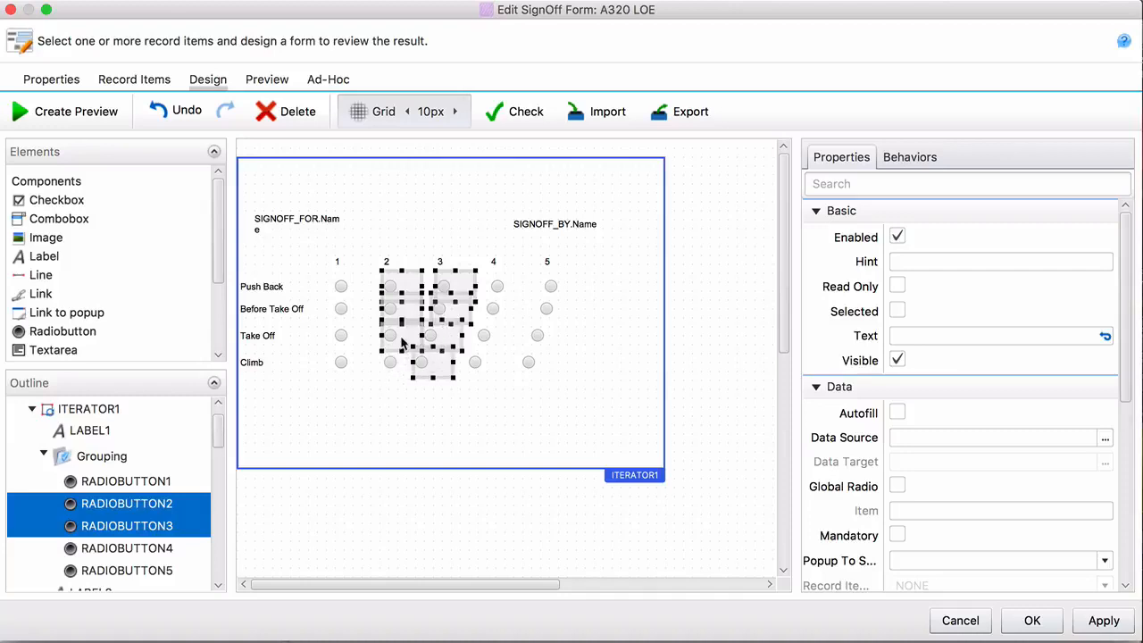
pyautogui.keyDown('shift'); pyautogui.click(401, 342); pyautogui.keyUp('shift')
pyautogui.keyDown('shift'); pyautogui.click(394, 312); pyautogui.keyUp('shift')
pyautogui.keyDown('shift'); pyautogui.click(394, 290); pyautogui.keyUp('shift')
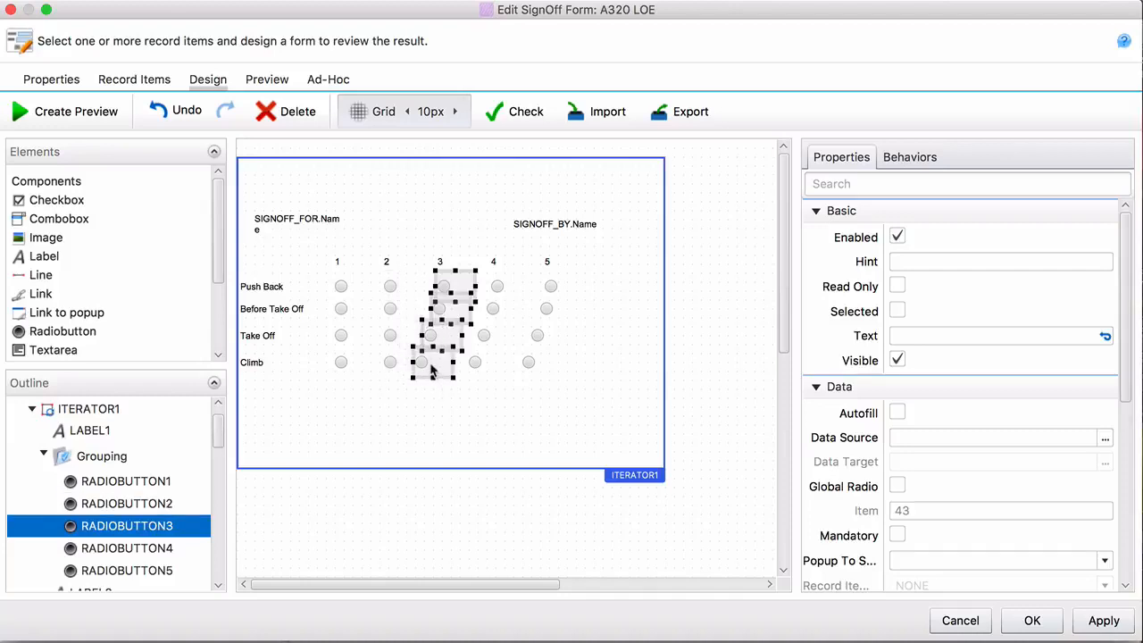
pyautogui.rightClick(431, 368)
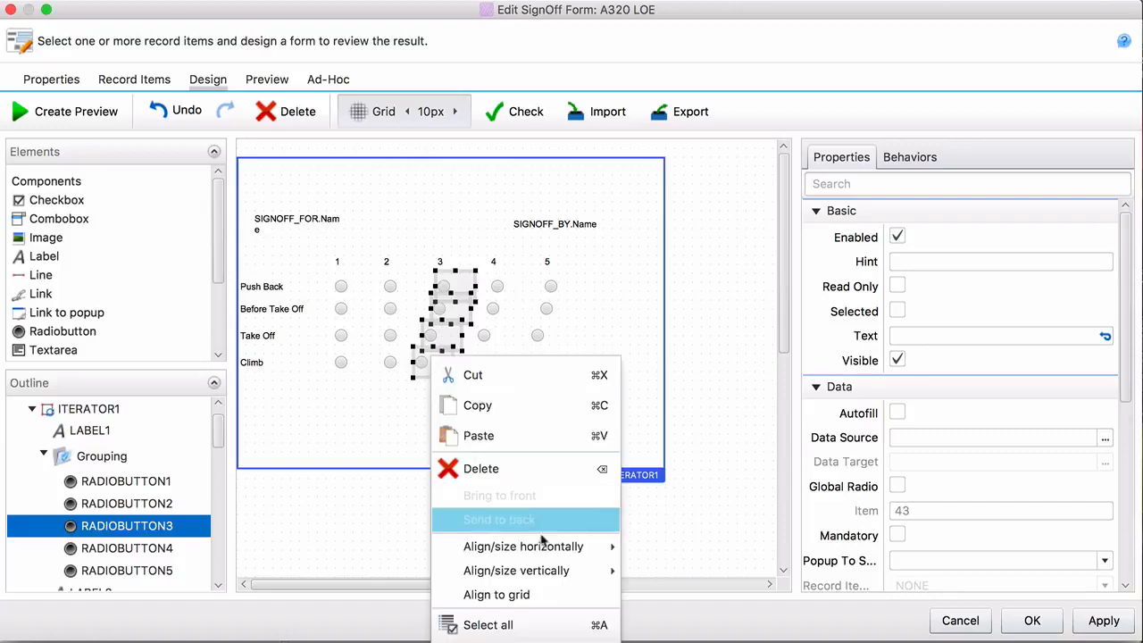
pyautogui.moveTo(608, 547)
pyautogui.click(679, 531)
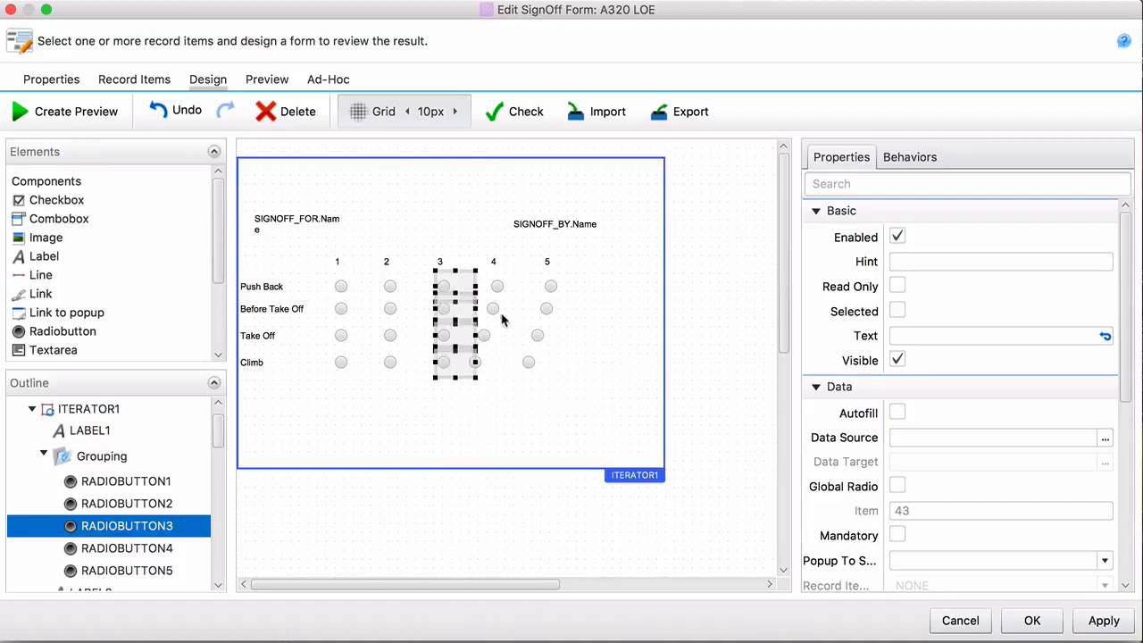
# Align the right sides of the four grade 4 radio buttons, from Push Back down to Climb
pyautogui.click(500, 298)
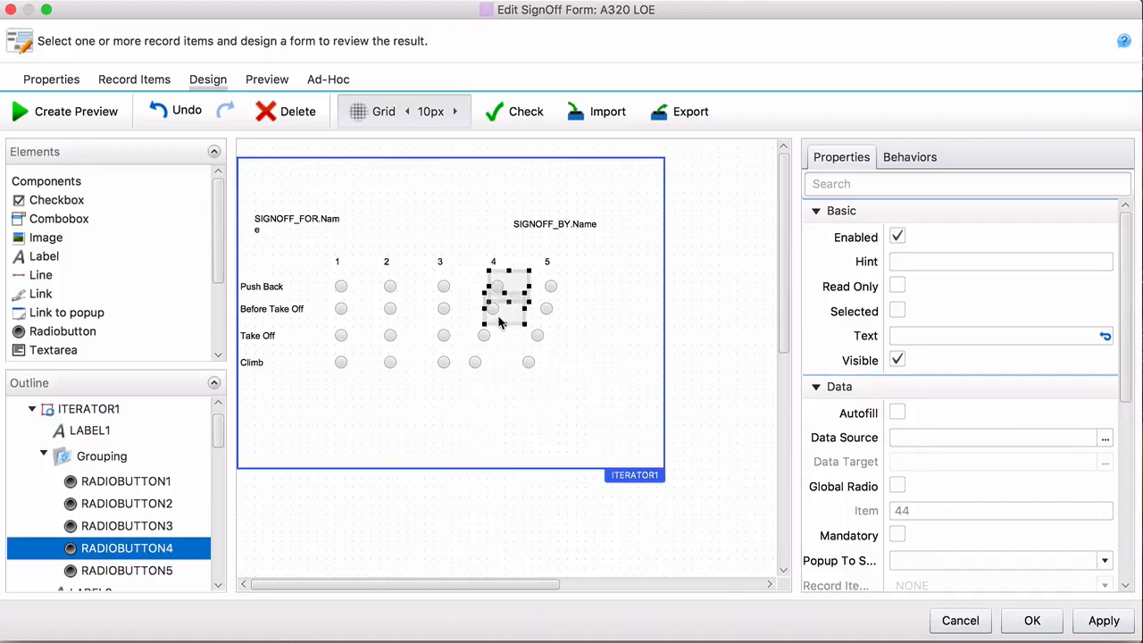
pyautogui.keyDown('shift'); pyautogui.click(478, 365); pyautogui.keyUp('shift')
pyautogui.rightClick(483, 364)
pyautogui.moveTo(594, 546)
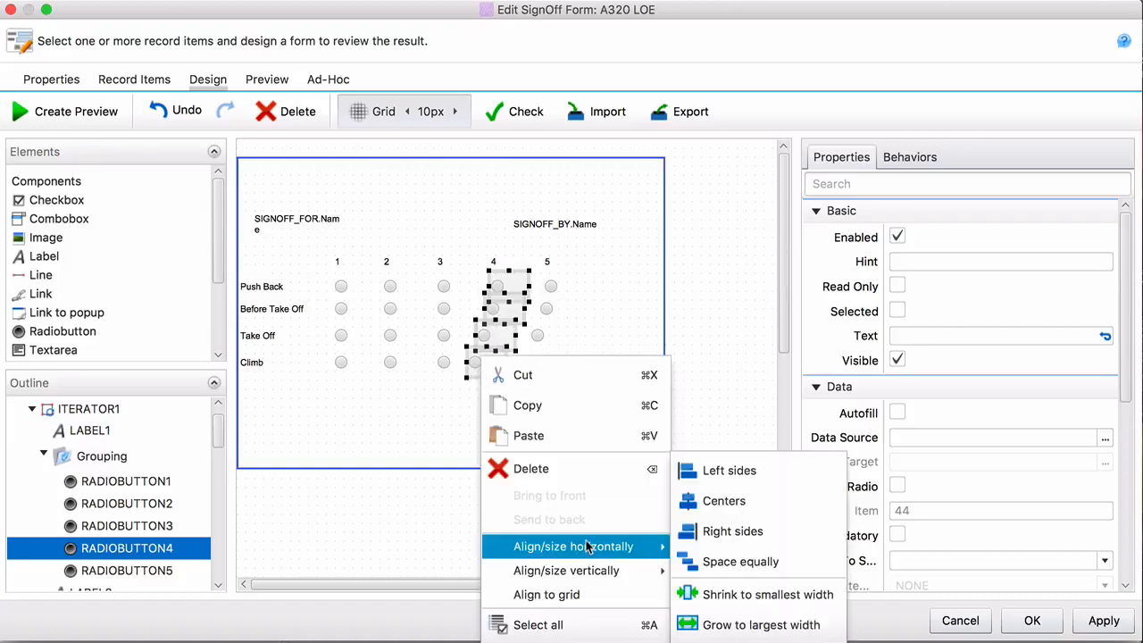
pyautogui.click(678, 531)
# Align the right sides of the four grade 5 radio buttons, from Push Back down to Climb
pyautogui.click(552, 290)
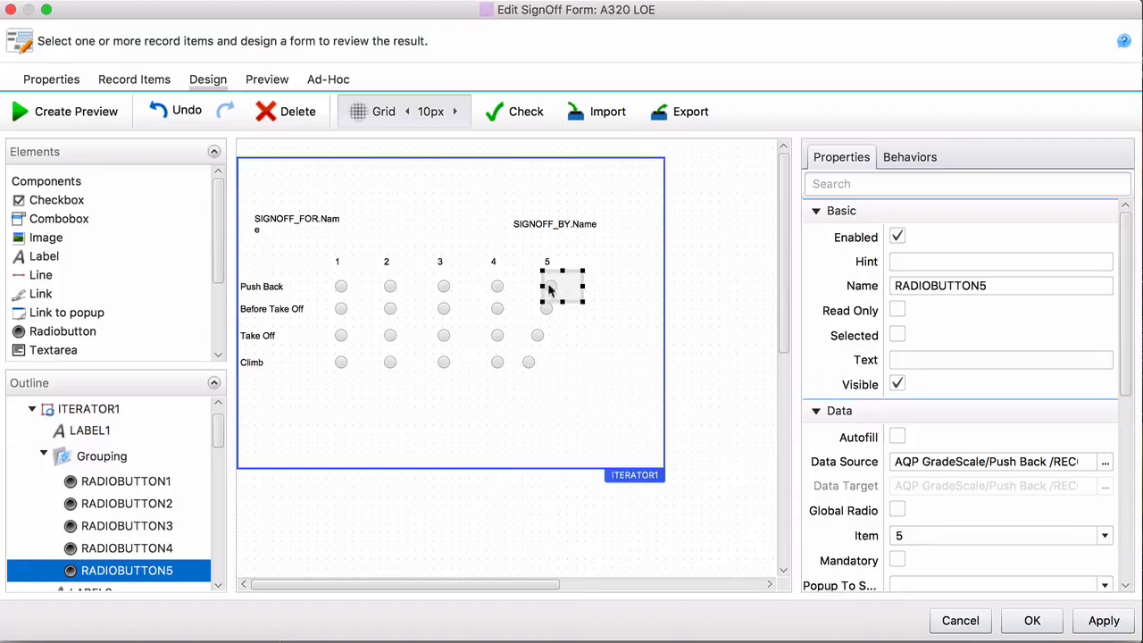
pyautogui.keyDown('shift'); pyautogui.click(550, 310); pyautogui.keyUp('shift')
pyautogui.keyDown('shift'); pyautogui.click(537, 335); pyautogui.keyUp('shift')
pyautogui.keyDown('shift'); pyautogui.click(529, 363); pyautogui.keyUp('shift')
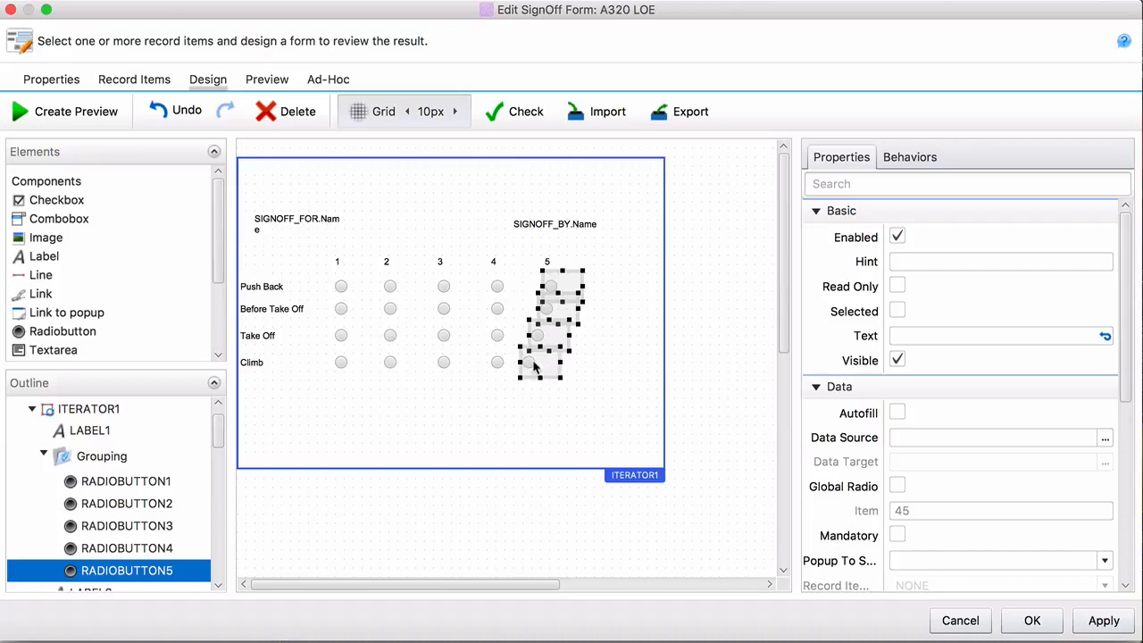
pyautogui.rightClick(533, 367)
pyautogui.moveTo(625, 547)
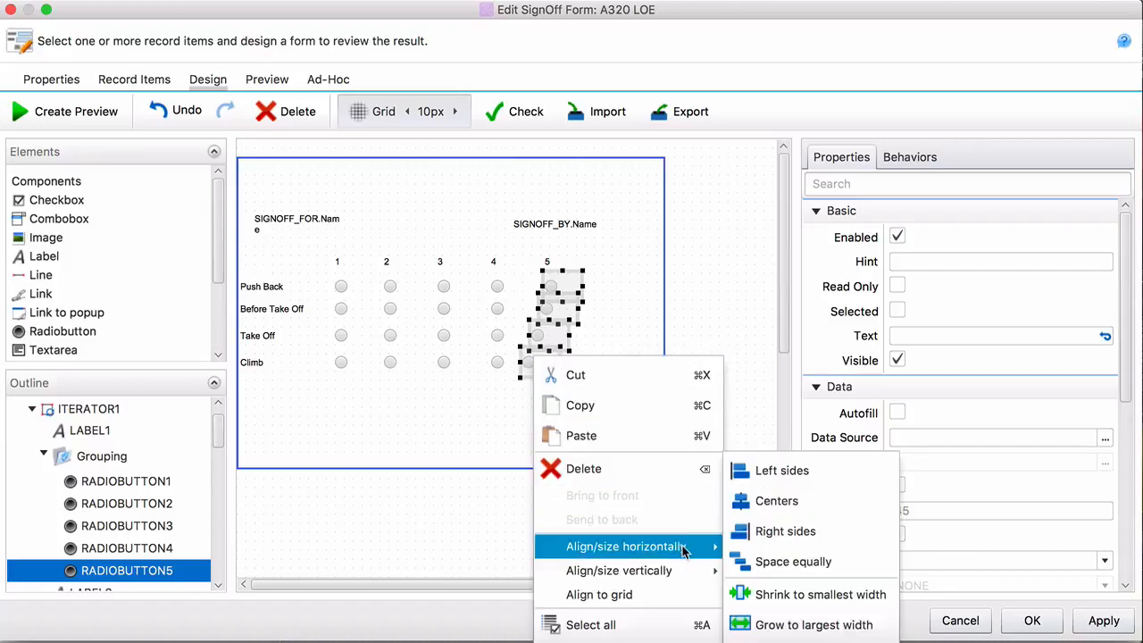
pyautogui.click(746, 532)
pyautogui.click(577, 488)
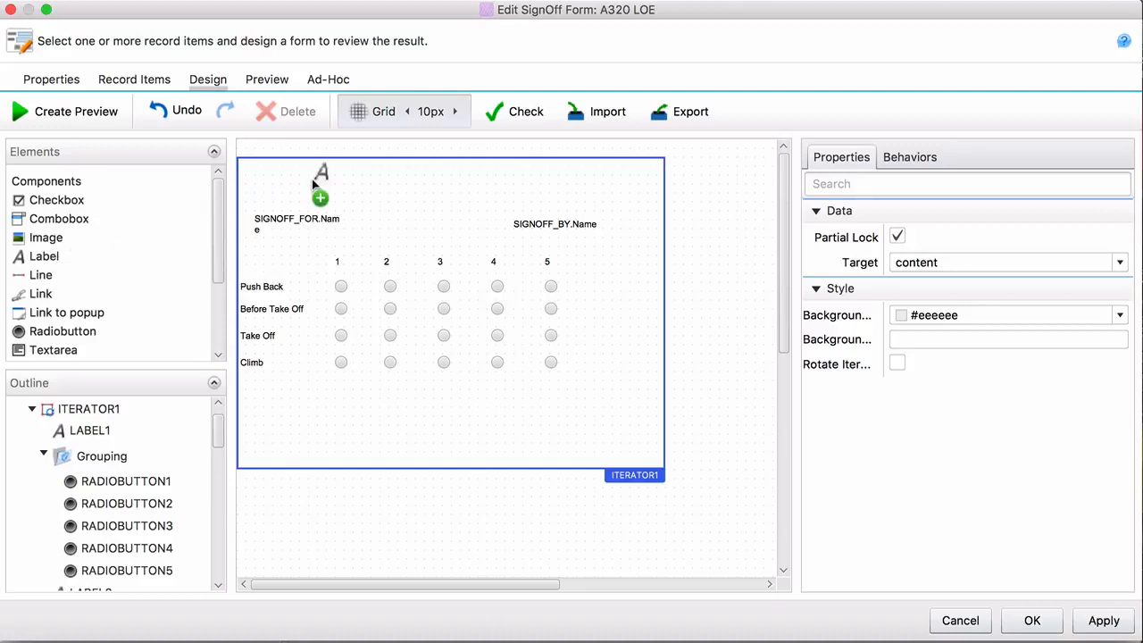
# Add a label at X 0, Y 20, widen it to 480 across the form, and set its text to "A320 LOE Grading Sheet"
pyautogui.moveTo(312, 179); pyautogui.dragTo(236, 188)
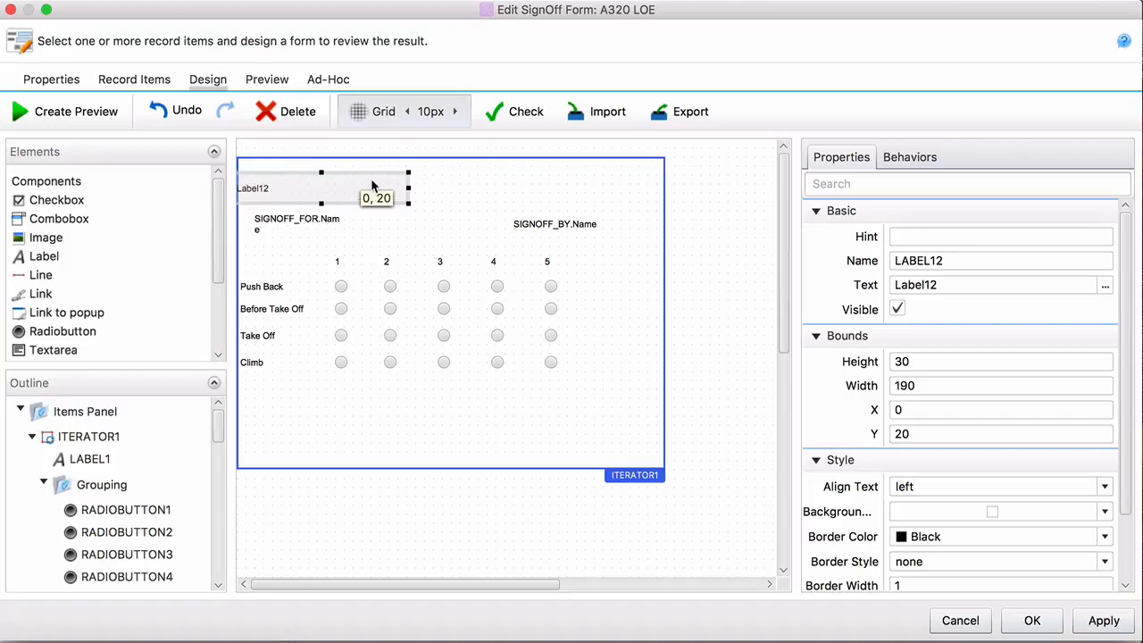
pyautogui.moveTo(407, 186); pyautogui.dragTo(668, 187)
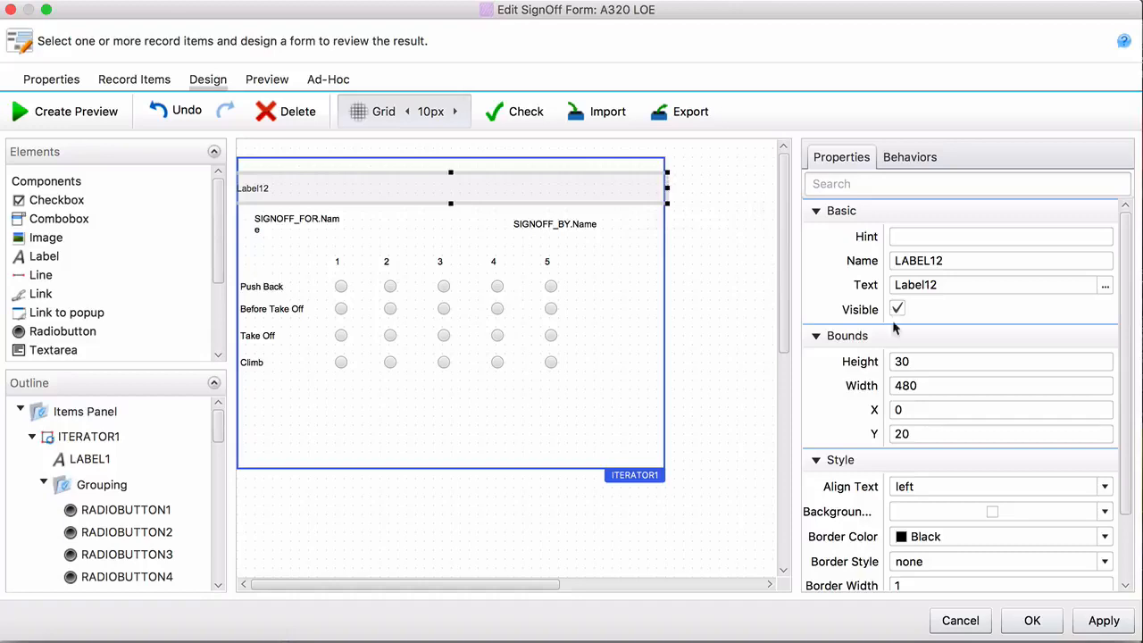
pyautogui.click(955, 284)
pyautogui.write('A320 LOE')
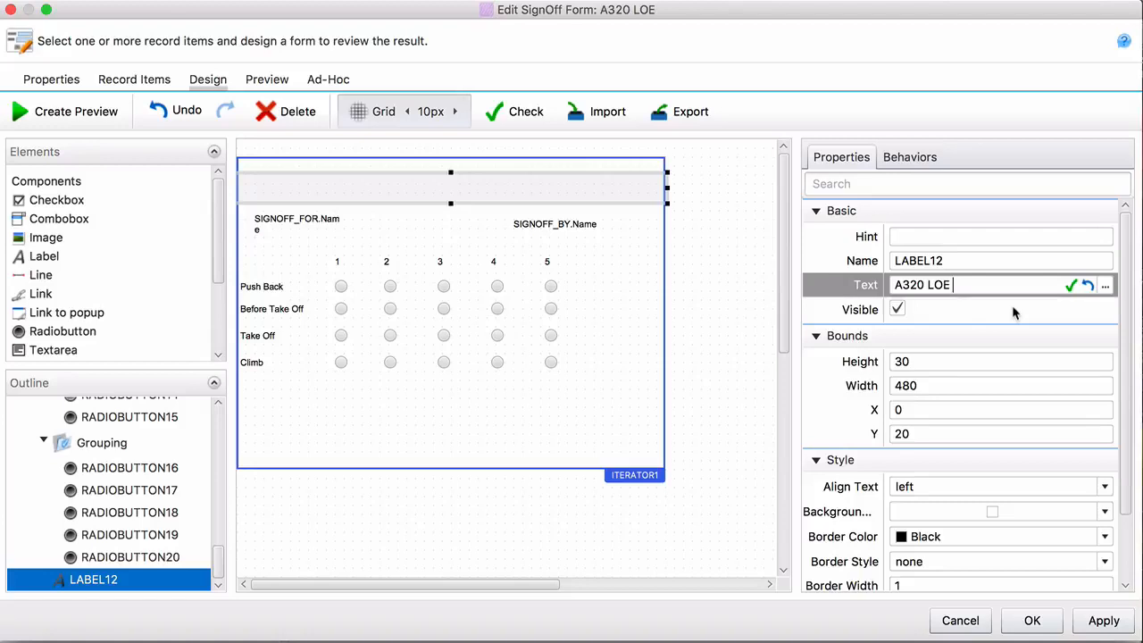
pyautogui.write(' Grading Sheet')
# Center the text of the A320 LOE Grading Sheet label and set its font size to 20
pyautogui.moveTo(1129, 353); pyautogui.dragTo(1127, 435)
pyautogui.click(1071, 412)
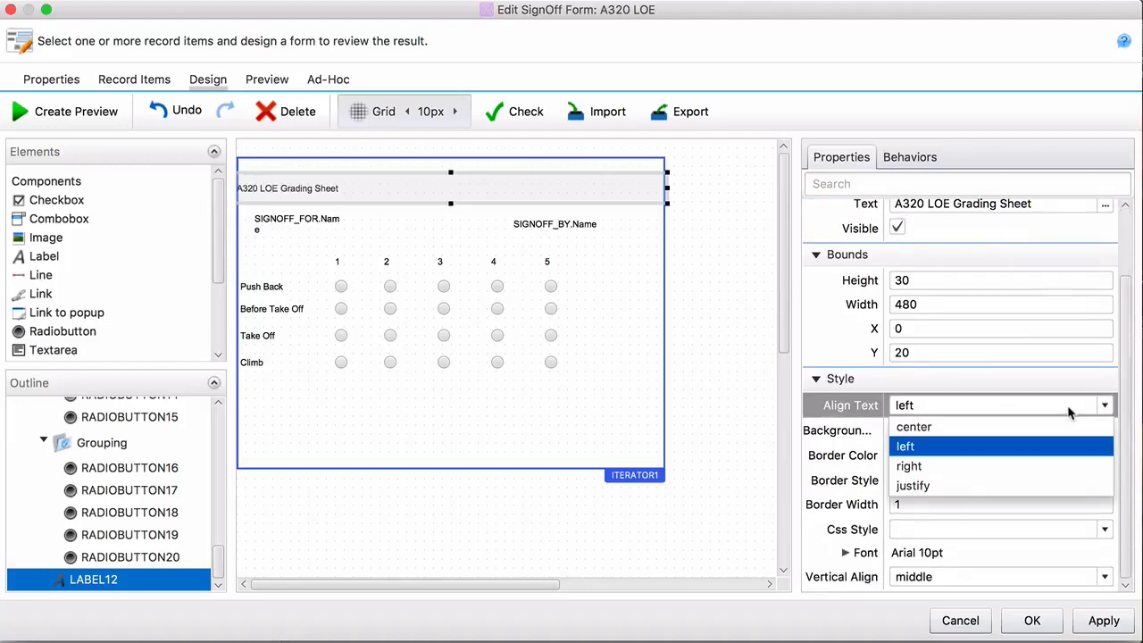
pyautogui.click(1080, 427)
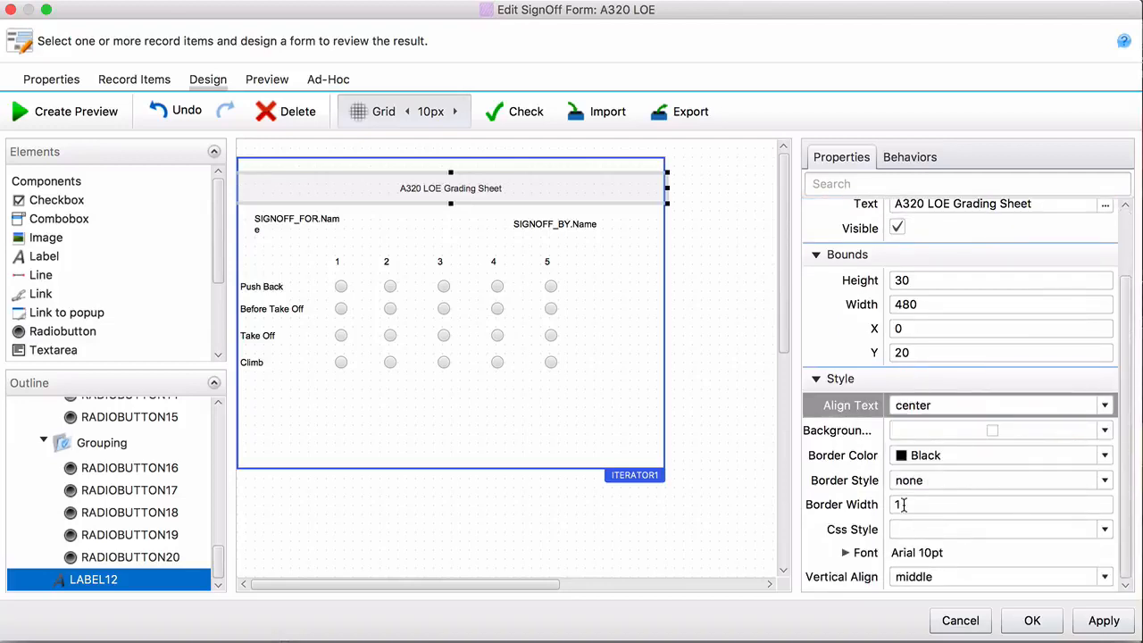
pyautogui.click(845, 553)
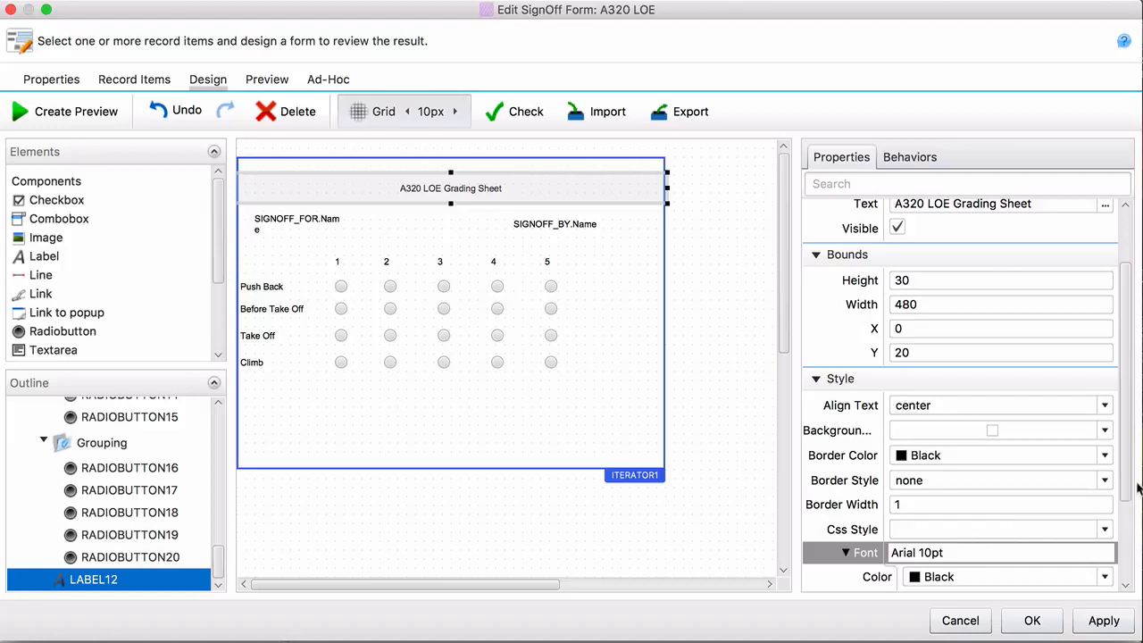
pyautogui.moveTo(1129, 491); pyautogui.dragTo(1126, 581)
pyautogui.click(947, 527)
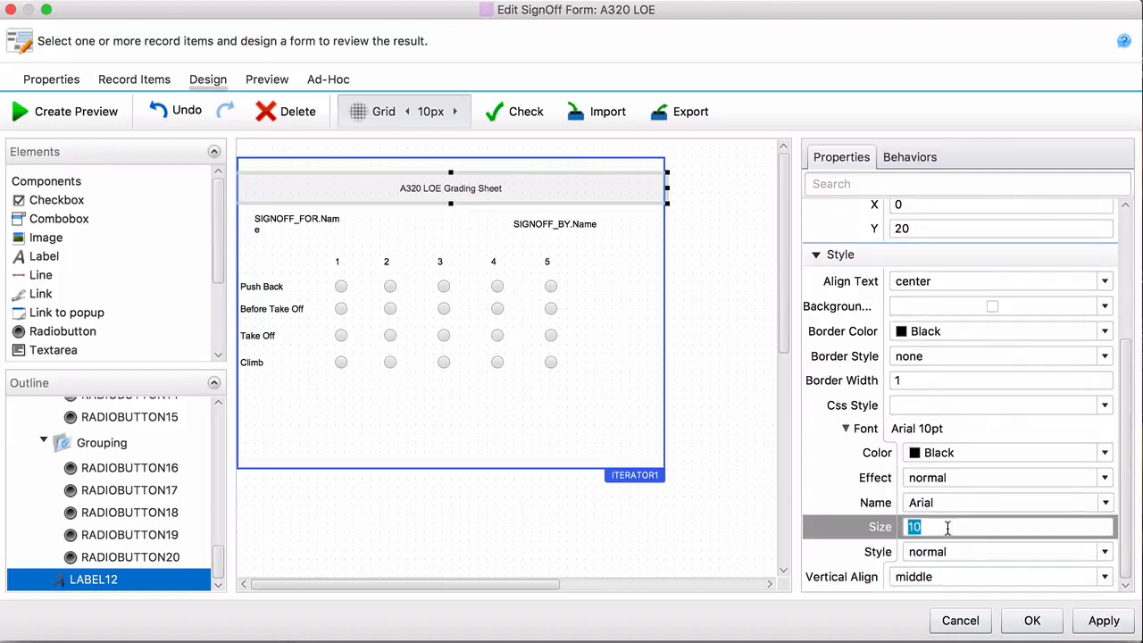
pyautogui.write('20')
pyautogui.press('Return')
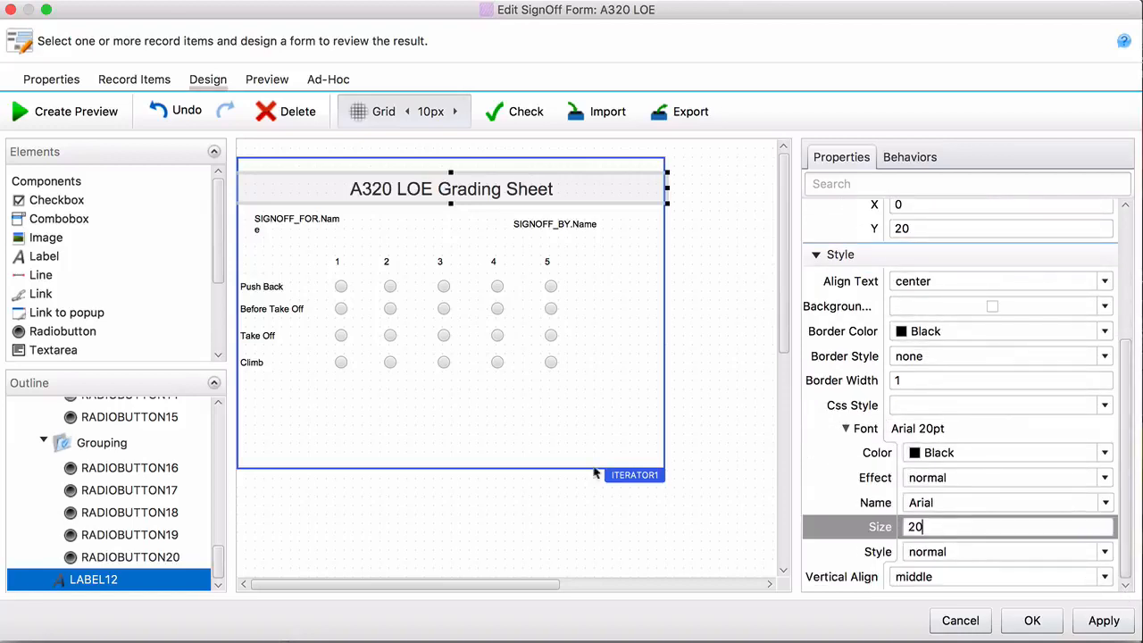
# Add three checkboxes in a row below the Climb radio buttons
pyautogui.click(483, 428)
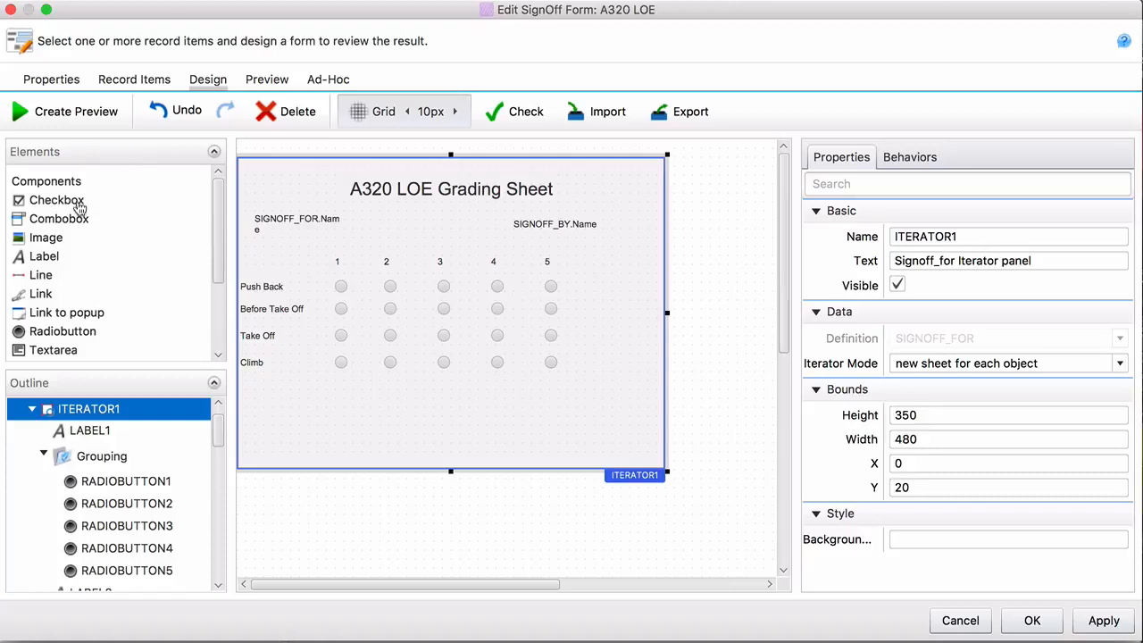
pyautogui.moveTo(56, 204); pyautogui.dragTo(337, 407)
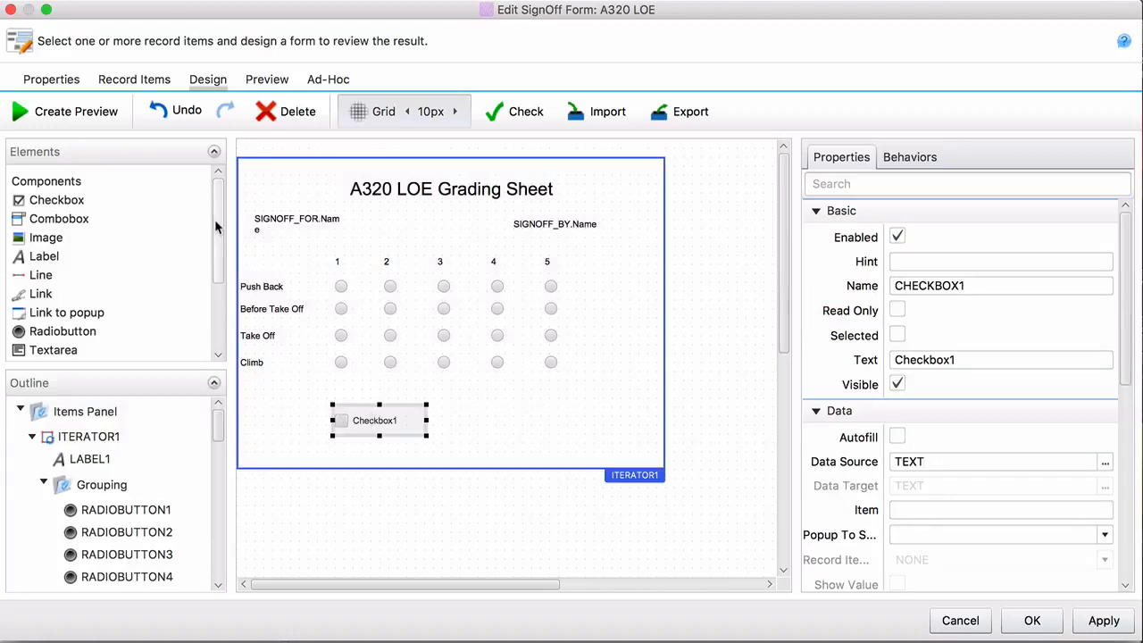
pyautogui.moveTo(51, 207); pyautogui.dragTo(451, 415)
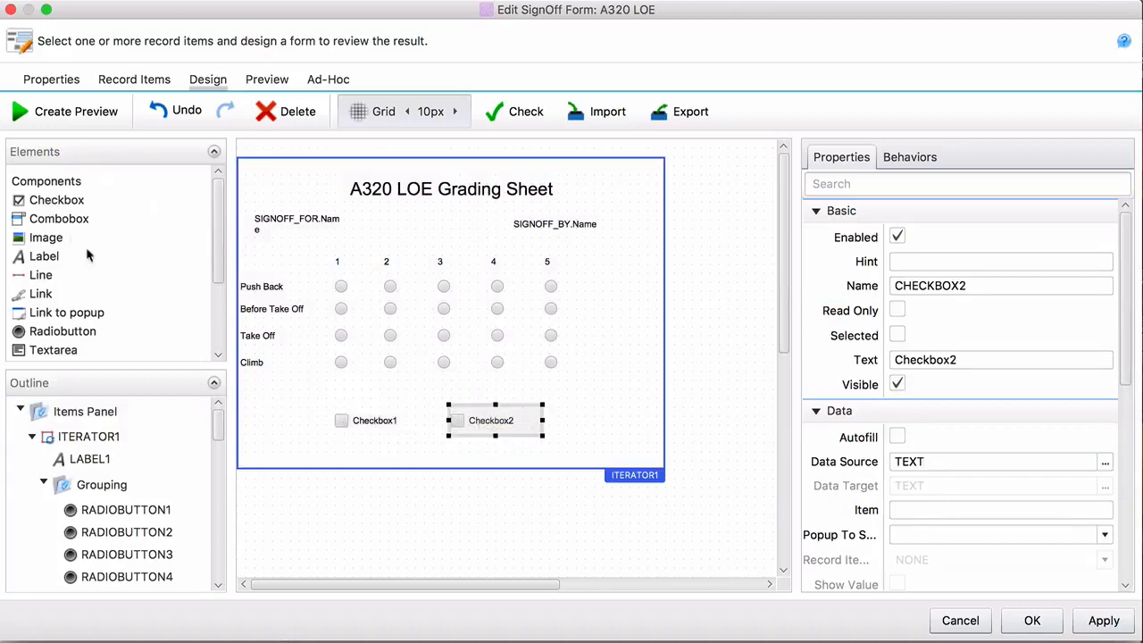
pyautogui.moveTo(53, 200); pyautogui.dragTo(574, 403)
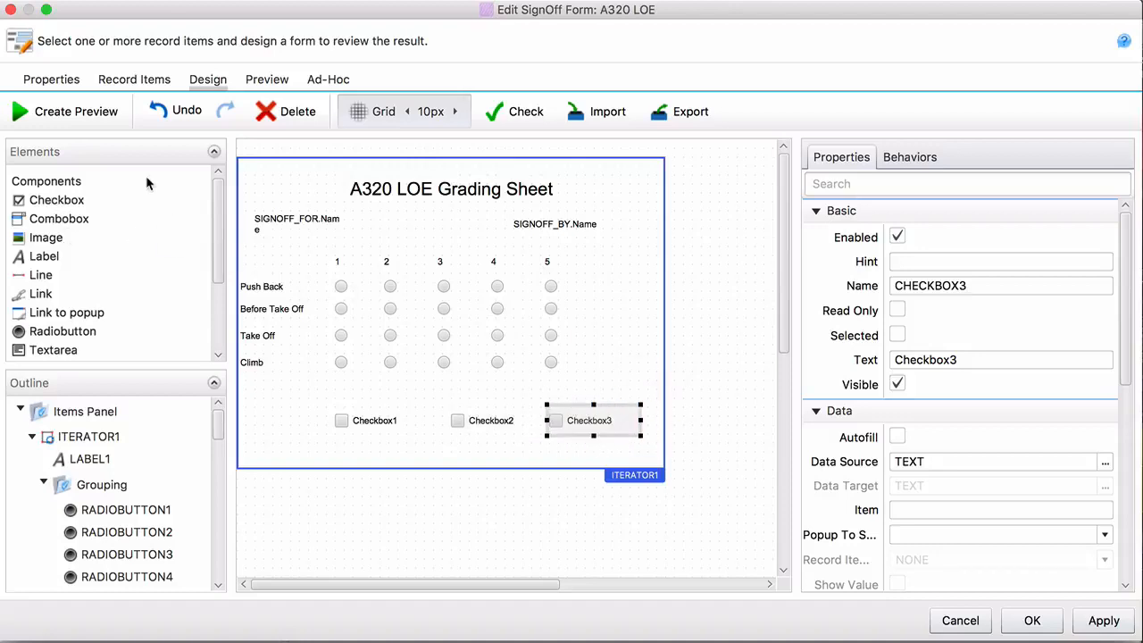
# Preview the form and test selecting different Push Back grades and the first two checkboxes, returning to the design
pyautogui.click(59, 109)
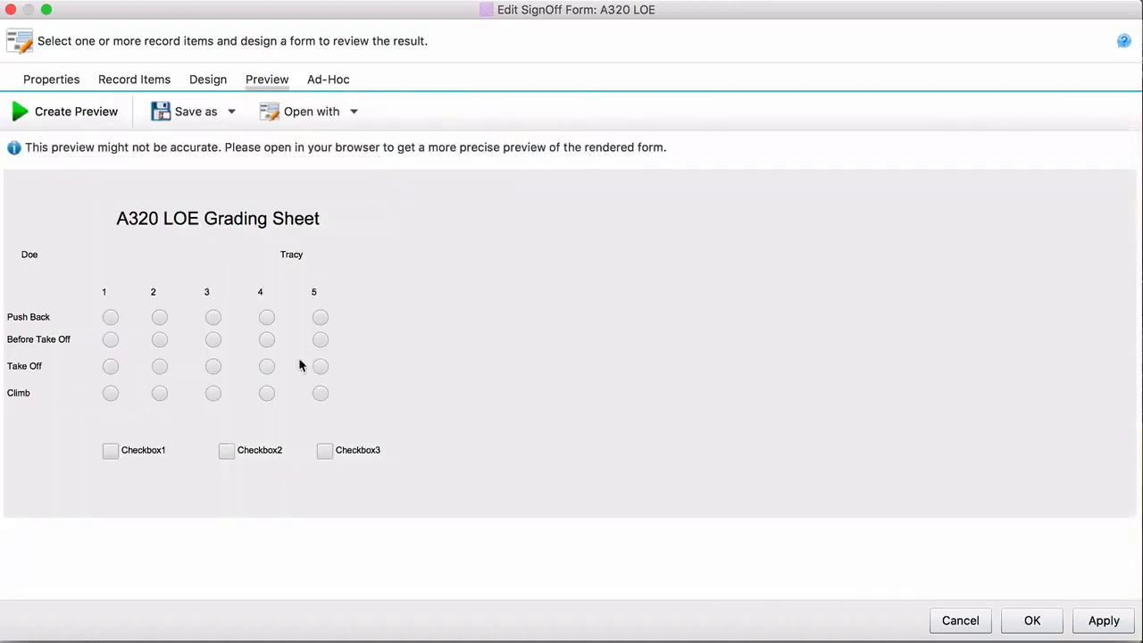
pyautogui.click(159, 318)
pyautogui.click(266, 320)
pyautogui.click(321, 318)
pyautogui.click(110, 318)
pyautogui.click(110, 451)
pyautogui.click(227, 451)
pyautogui.click(208, 81)
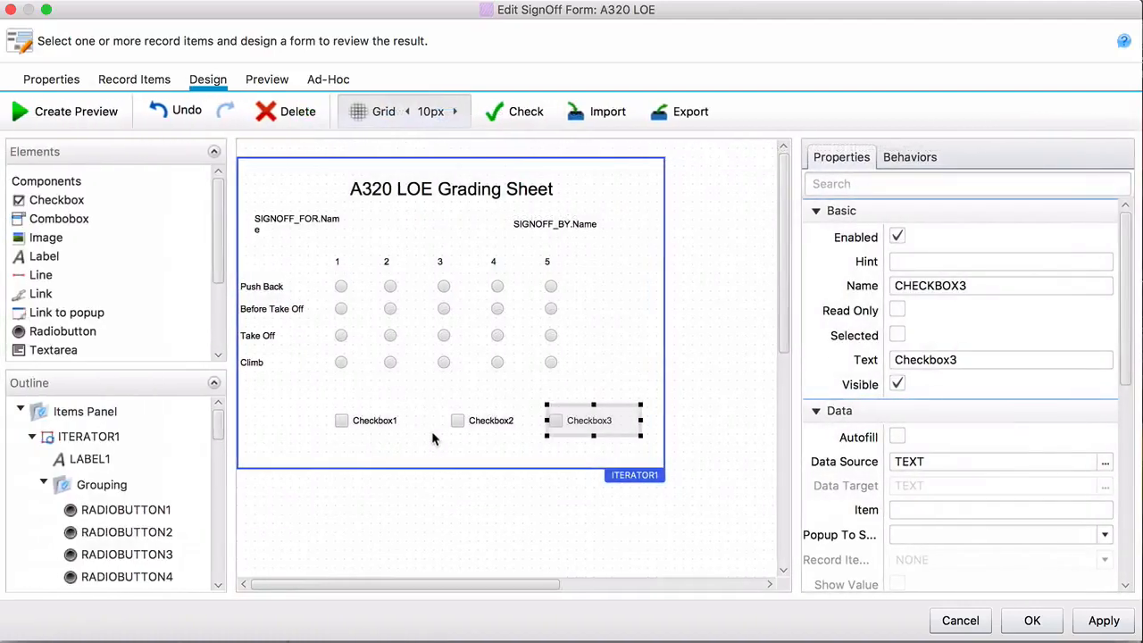
# Delete the second and third checkboxes below the grading grid
pyautogui.click(489, 422)
pyautogui.press('Delete')
pyautogui.click(567, 421)
pyautogui.press('Delete')
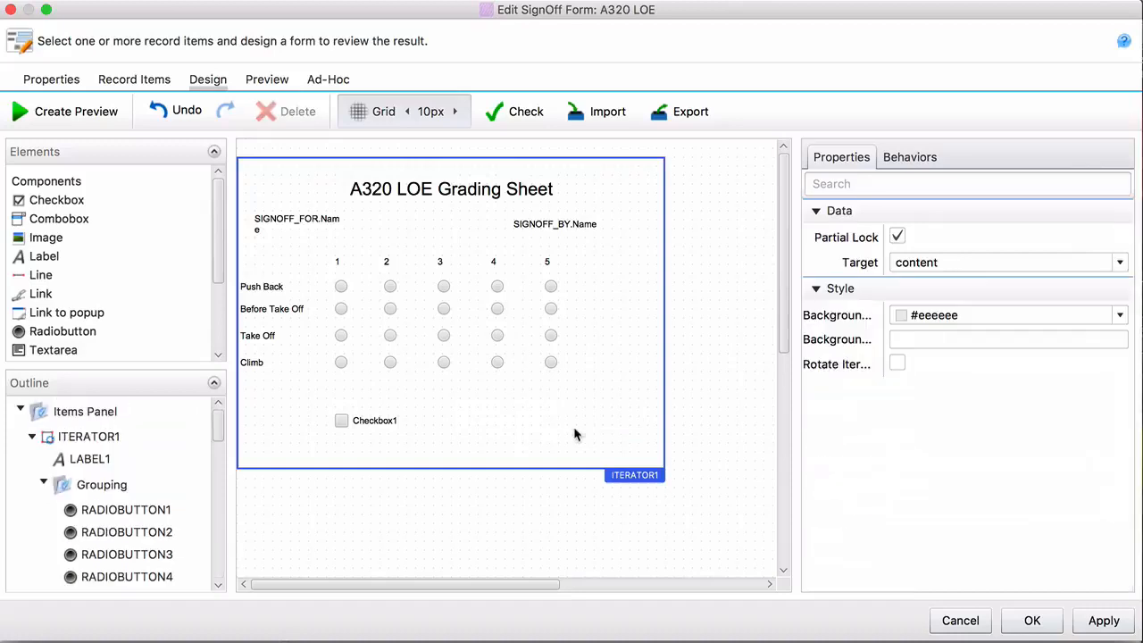
# Test the remaining checkbox in a preview of the form and delete it from the design
pyautogui.click(76, 111)
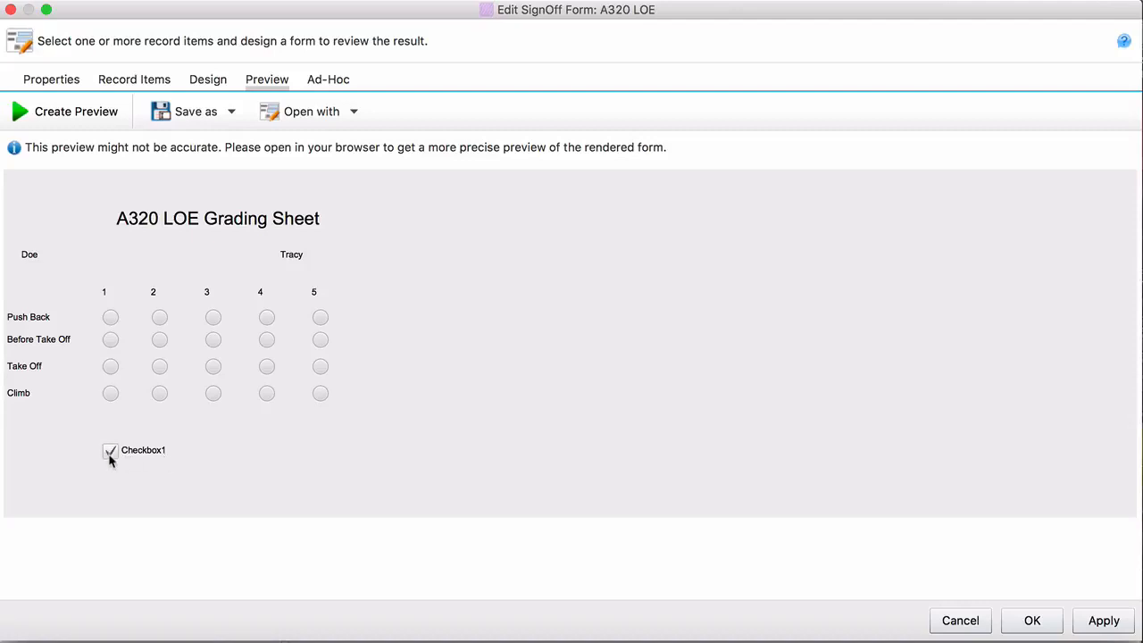
pyautogui.click(228, 82)
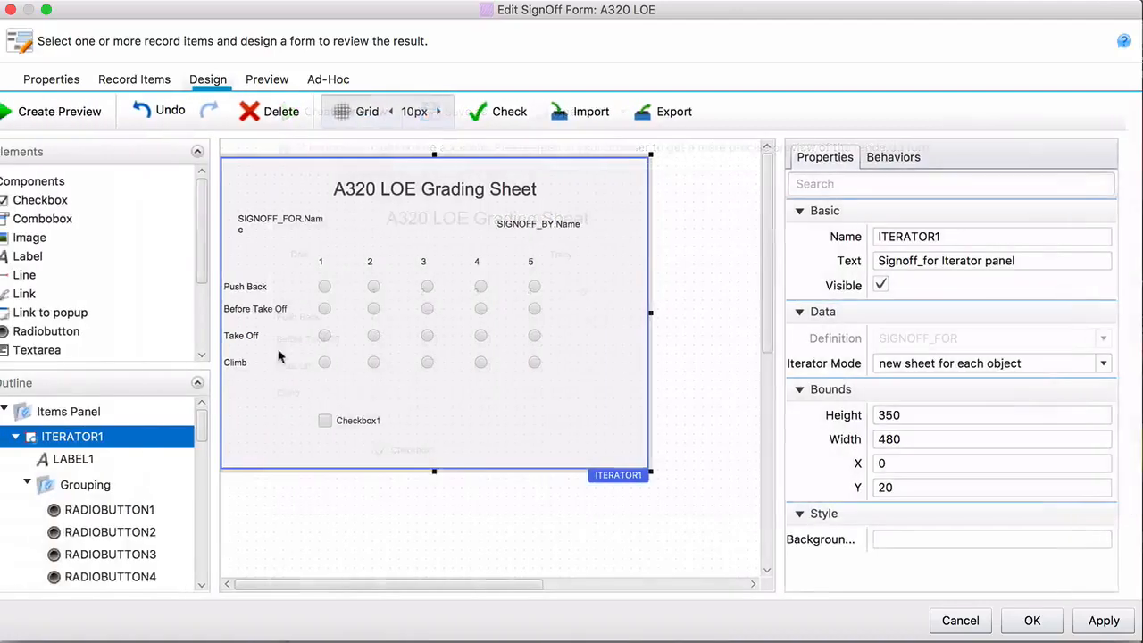
pyautogui.click(385, 430)
pyautogui.press('Delete')
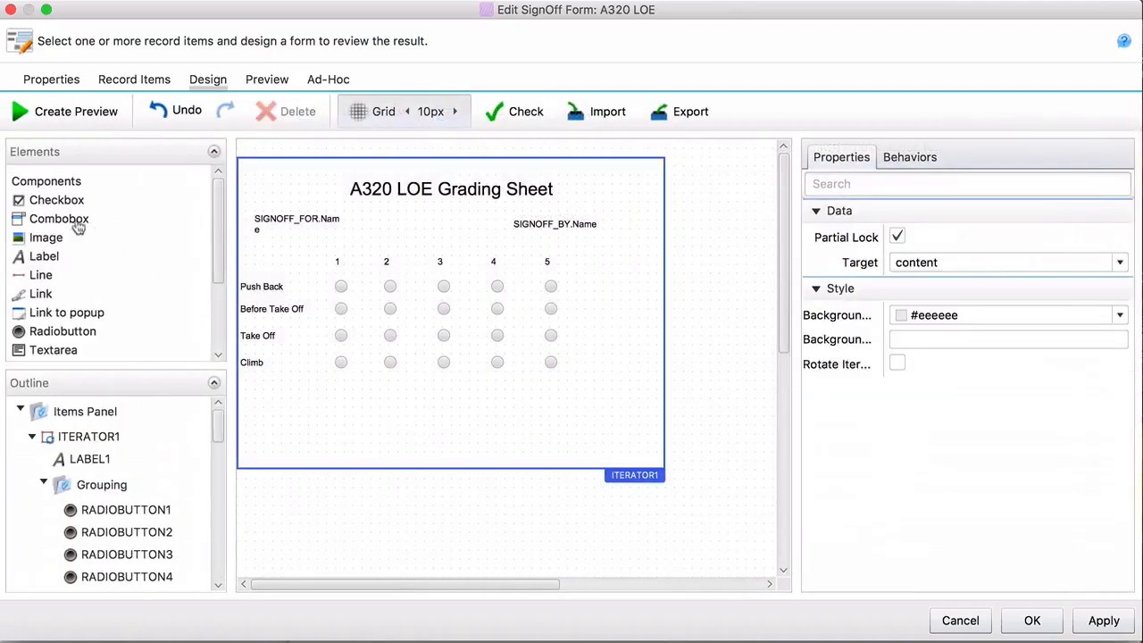
# Add a combobox below the Climb radio buttons and set its data source to the Record Item Master's AQP GradeScale (SET)
pyautogui.moveTo(72, 219); pyautogui.dragTo(404, 393)
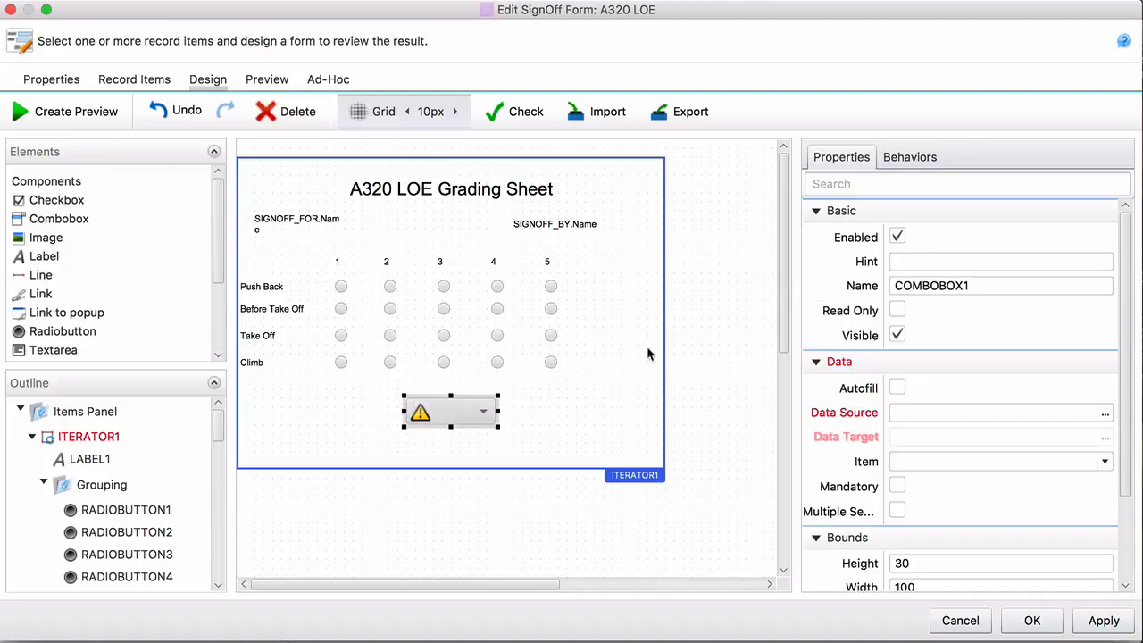
pyautogui.click(1105, 414)
pyautogui.scroll(-1, 620, 214)
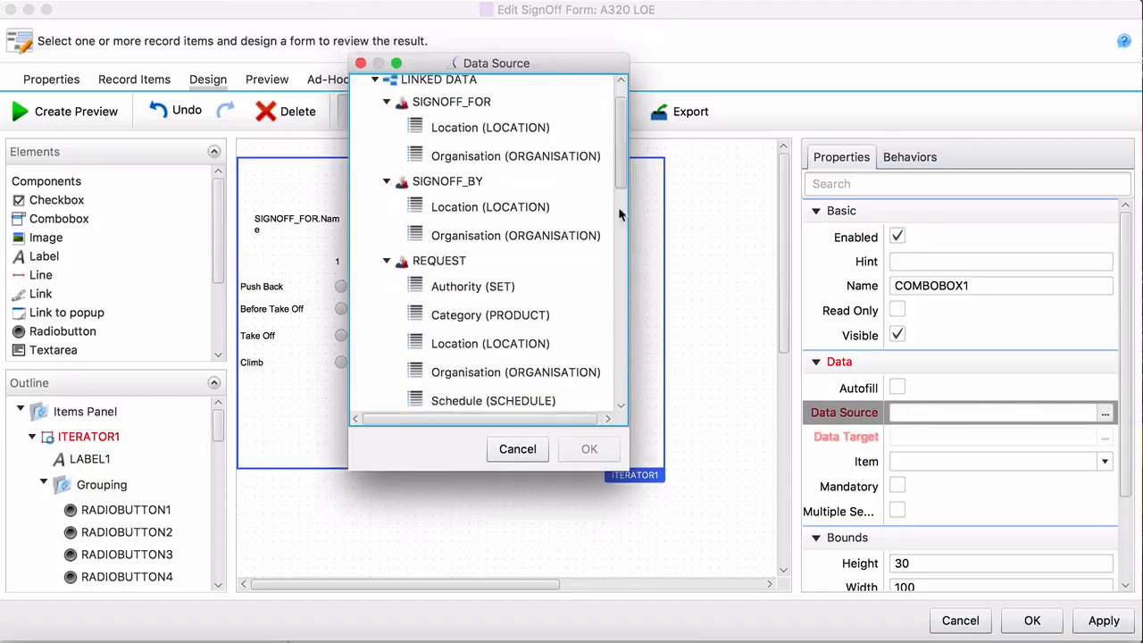
pyautogui.scroll(-10, 620, 215)
pyautogui.click(513, 201)
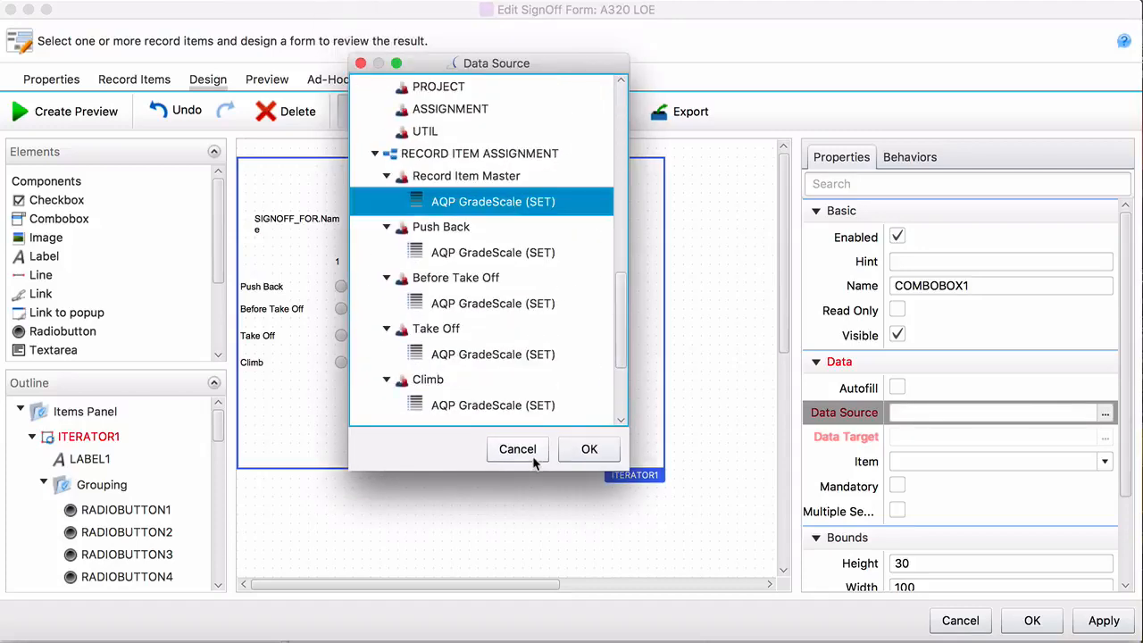
pyautogui.click(586, 449)
# Preview the form, test Push Back grades 3, 4 and 5, and check the combobox's list of grades
pyautogui.click(89, 110)
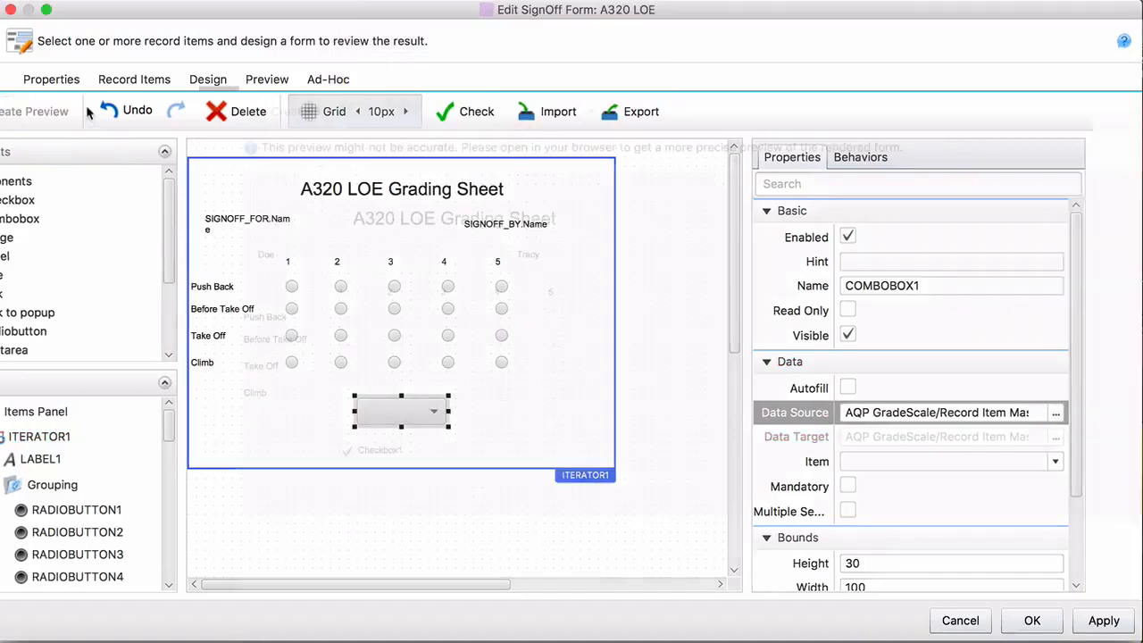
pyautogui.click(214, 318)
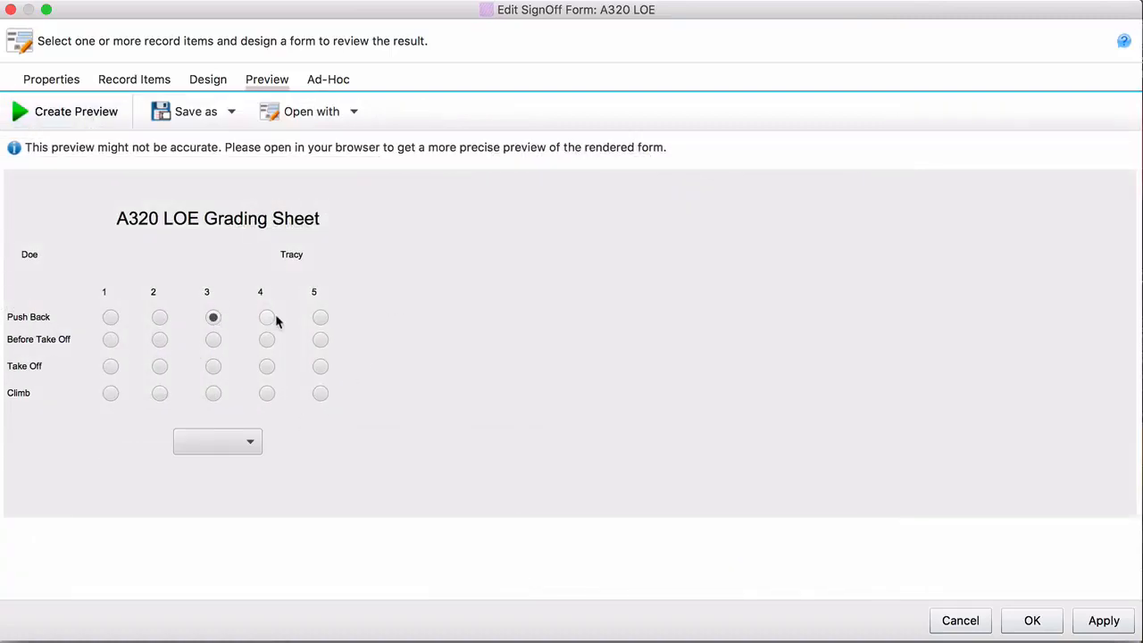
pyautogui.click(267, 318)
pyautogui.click(321, 318)
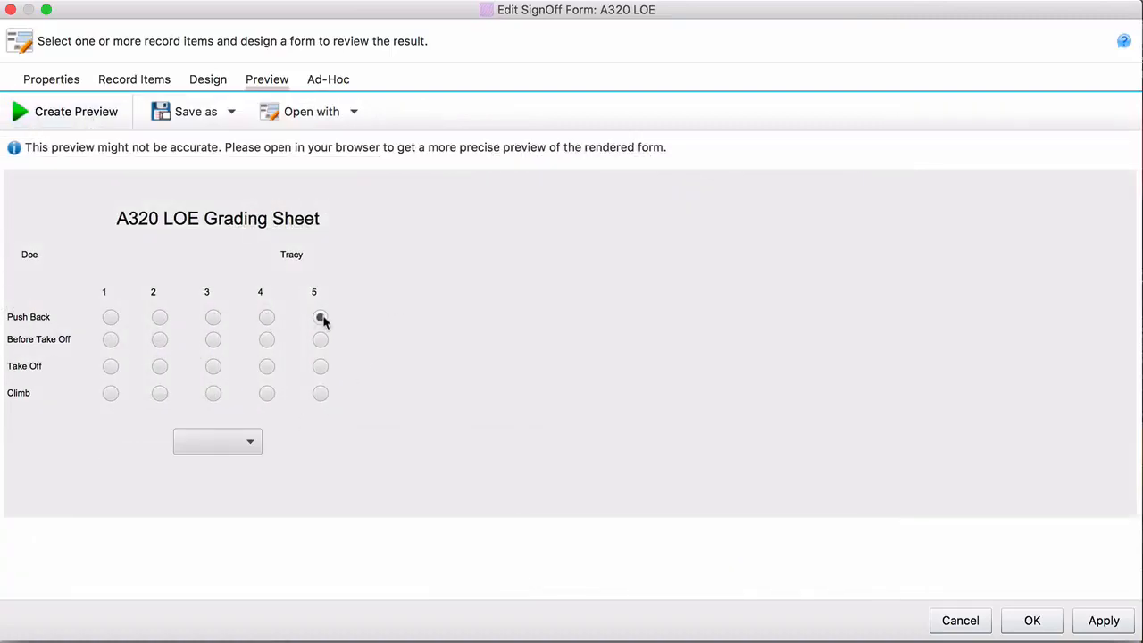
pyautogui.click(229, 453)
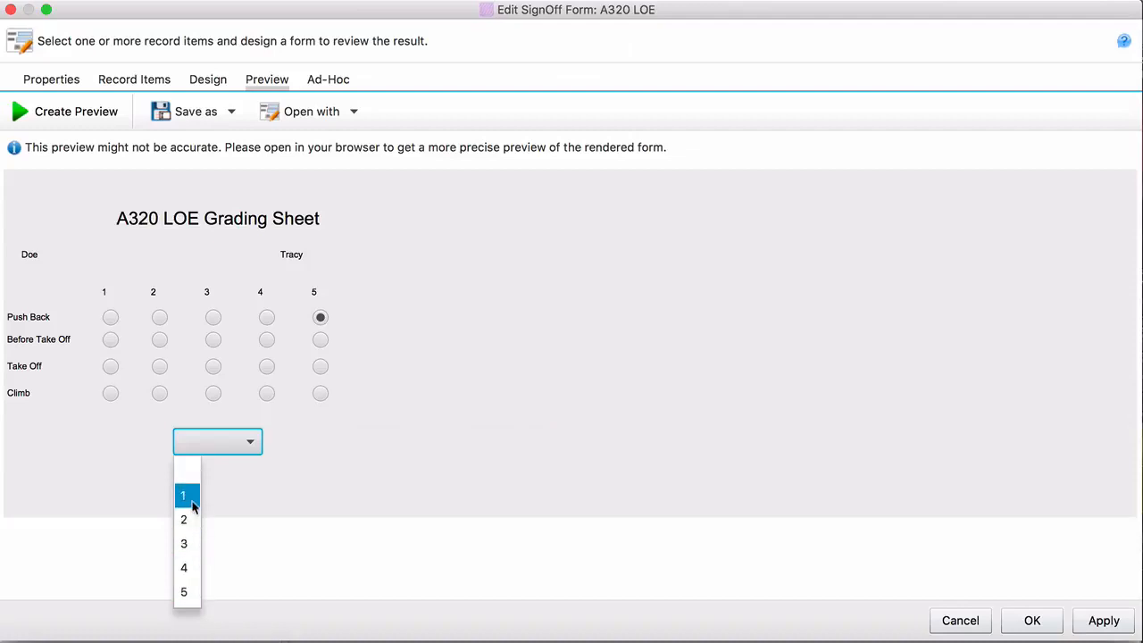
pyautogui.click(254, 447)
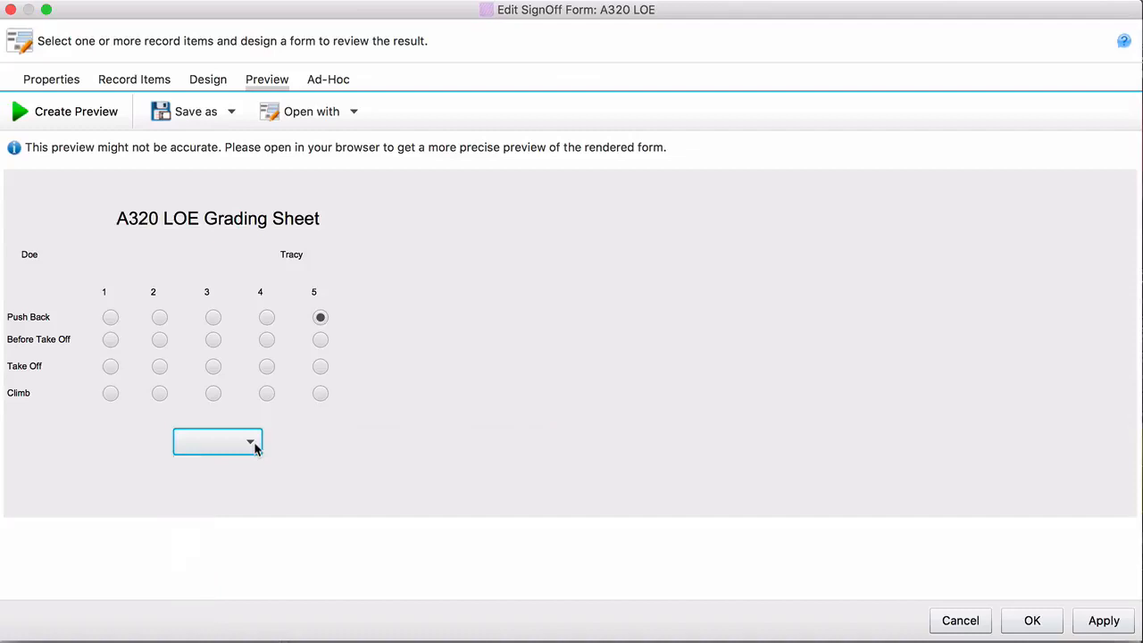
# Delete the combobox from the form design and save the sign-off form, closing its editor
pyautogui.click(205, 82)
pyautogui.press('Delete')
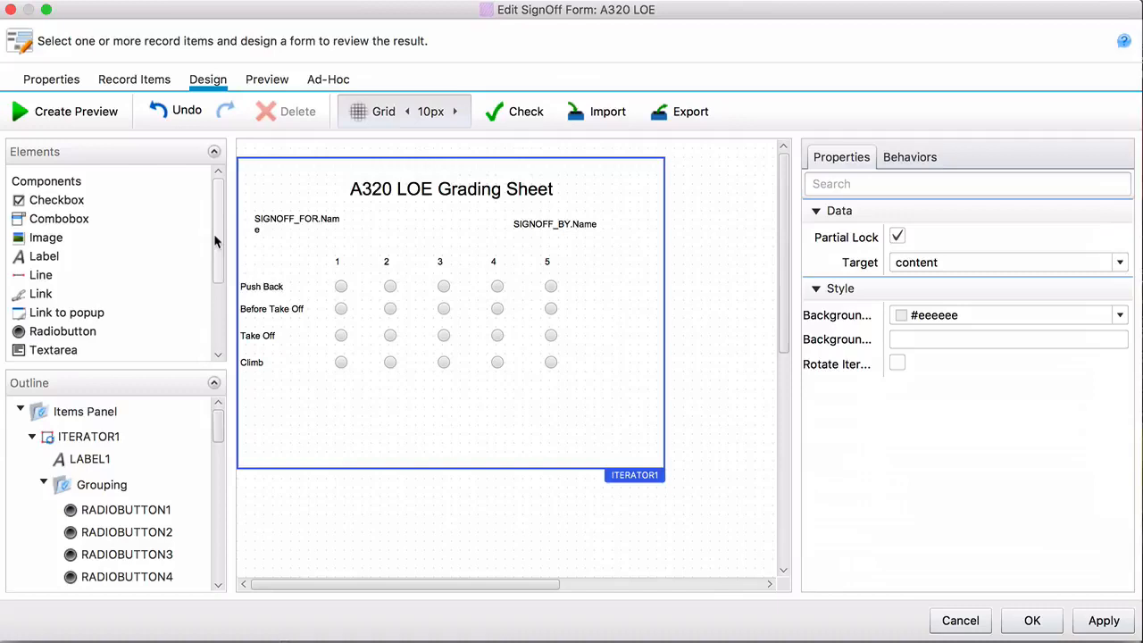
pyautogui.moveTo(214, 242); pyautogui.dragTo(224, 314)
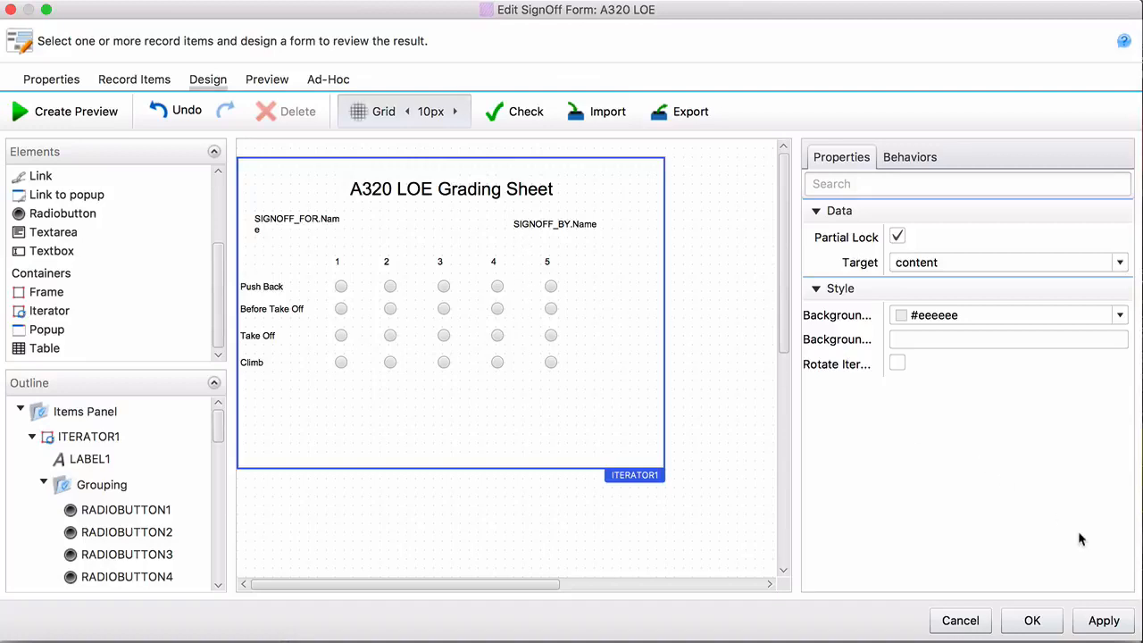
pyautogui.click(1033, 620)
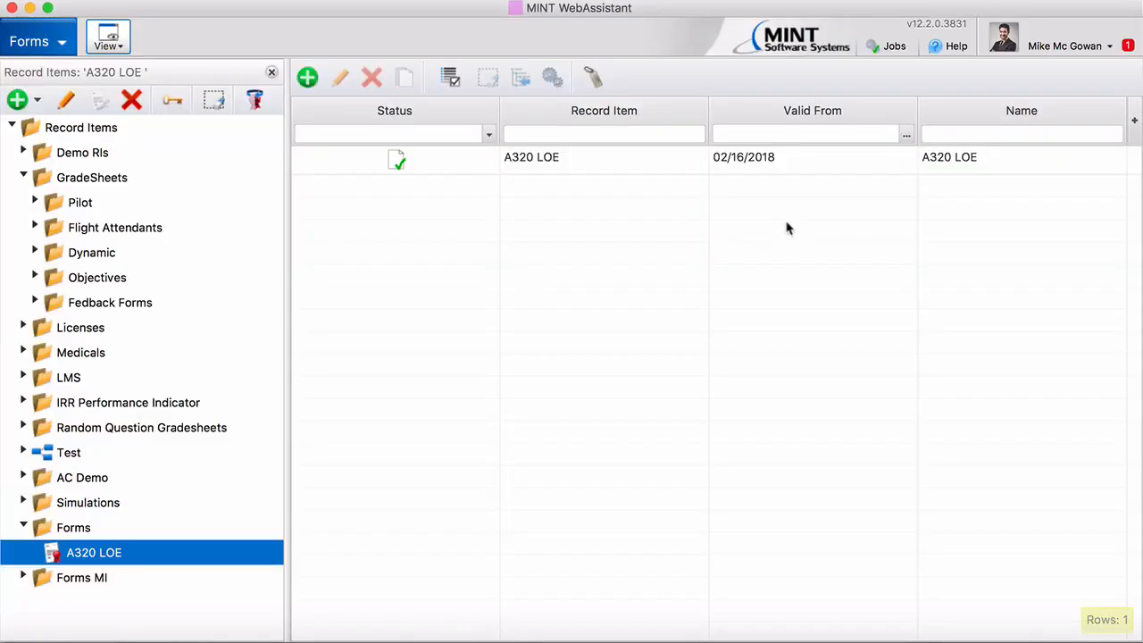